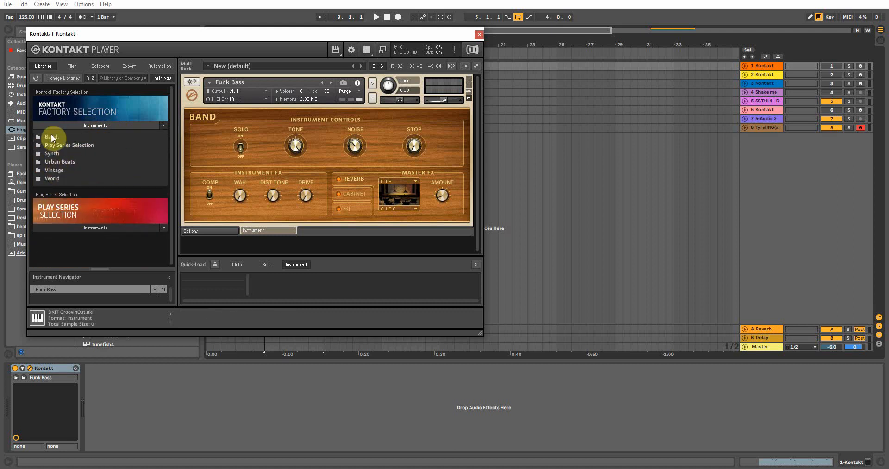
Open the Band folder in the Kontakt factory library to list its instruments, then close the Kontakt window.
{"action": "double_click", "coordinate": [51, 137]}
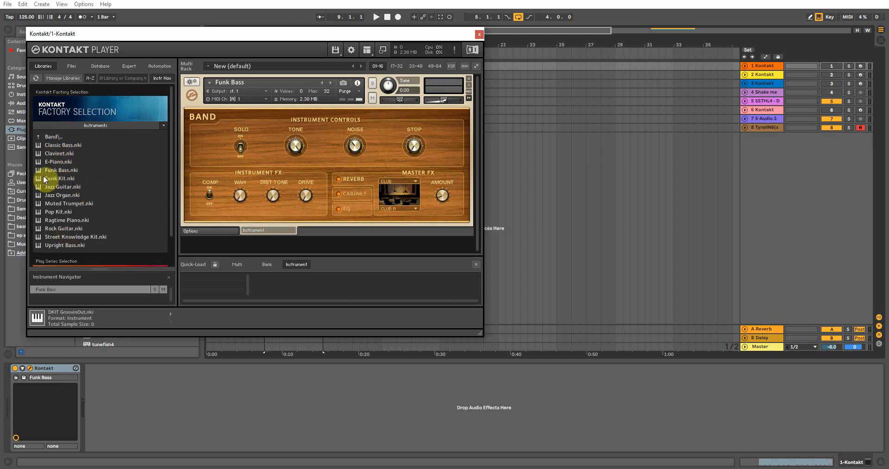
{"action": "left_click", "coordinate": [480, 33]}
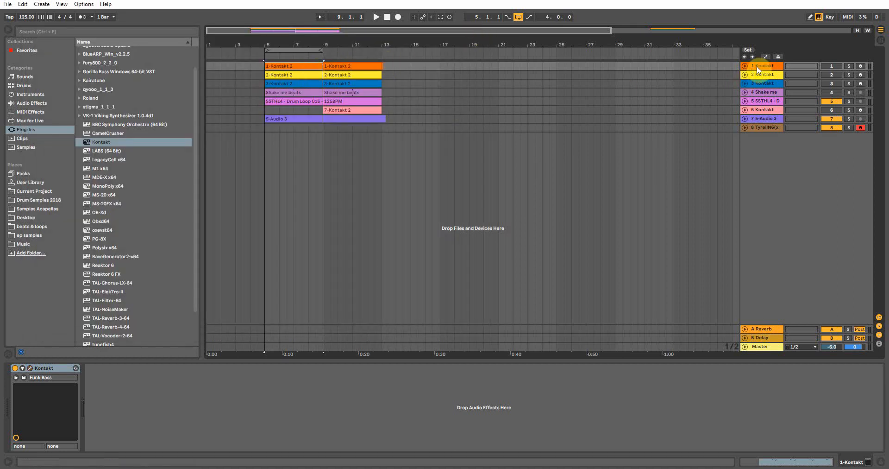
Check the instruments on the 2, 3 and 6 Kontakt tracks, opening track 6's Kontakt window briefly before closing it.
{"action": "left_click", "coordinate": [760, 75]}
{"action": "left_click", "coordinate": [758, 85]}
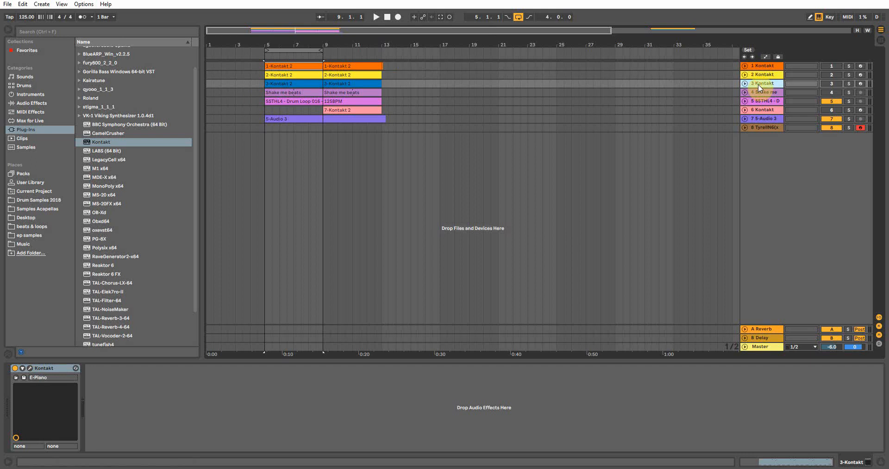
{"action": "left_click", "coordinate": [452, 96]}
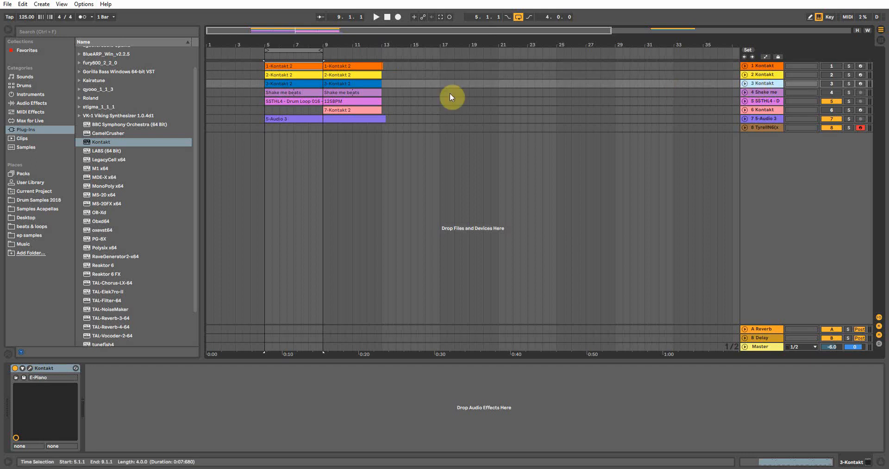
{"action": "left_click", "coordinate": [777, 109]}
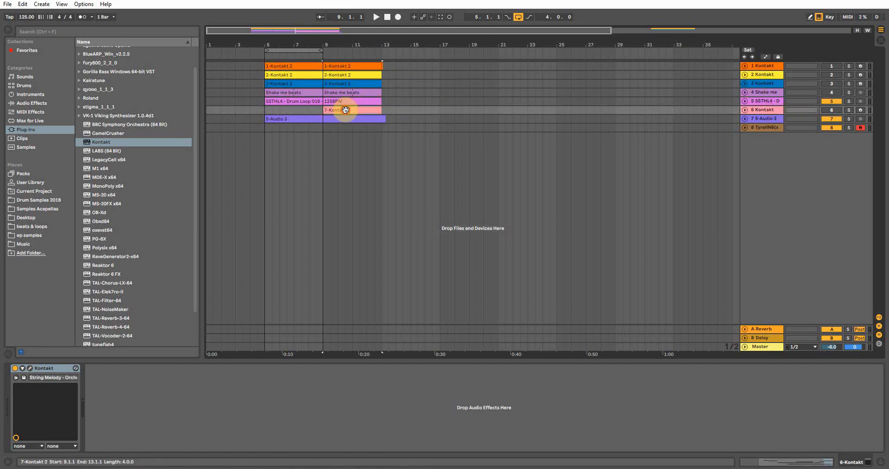
{"action": "left_click", "coordinate": [30, 368]}
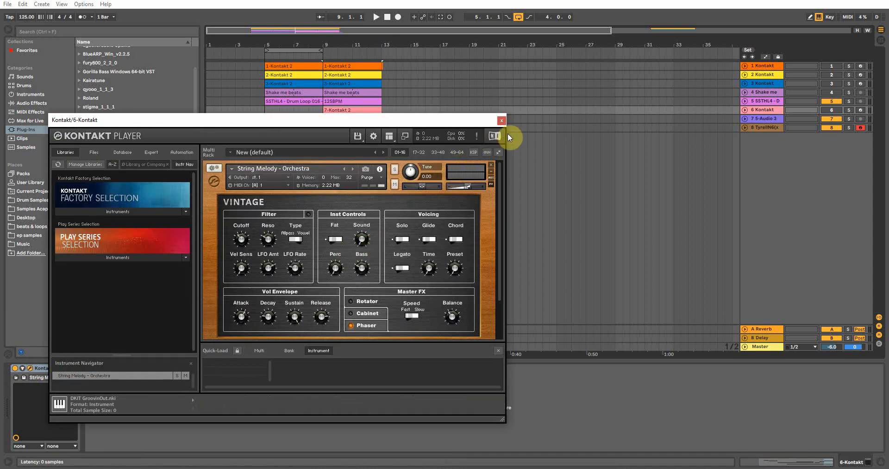
{"action": "left_click", "coordinate": [502, 121]}
Solo the 5-Audio 3 track and play it back from the start of its clip.
{"action": "left_click", "coordinate": [263, 112]}
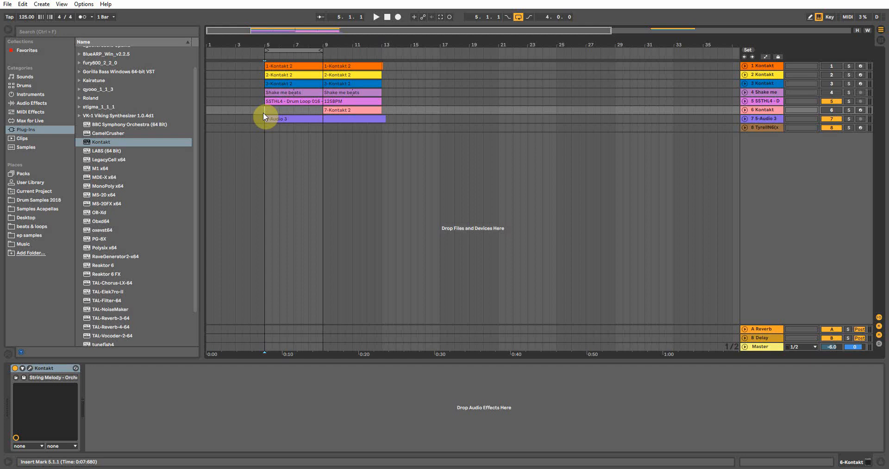
{"action": "left_click_drag", "start_coordinate": [271, 45], "coordinate": [272, 46]}
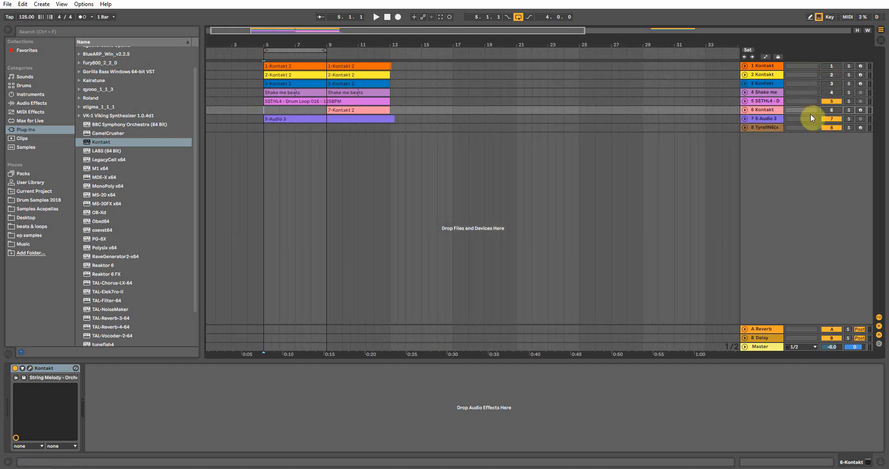
{"action": "left_click", "coordinate": [850, 120]}
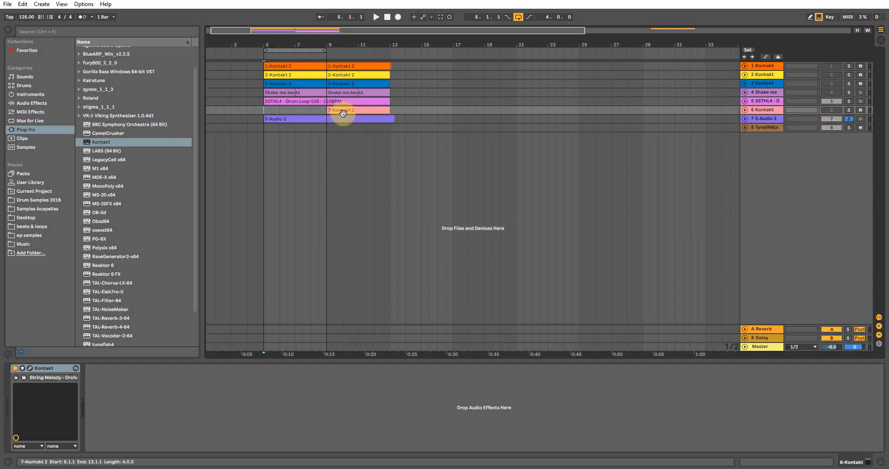
{"action": "left_click", "coordinate": [268, 118]}
{"action": "key", "text": "space"}
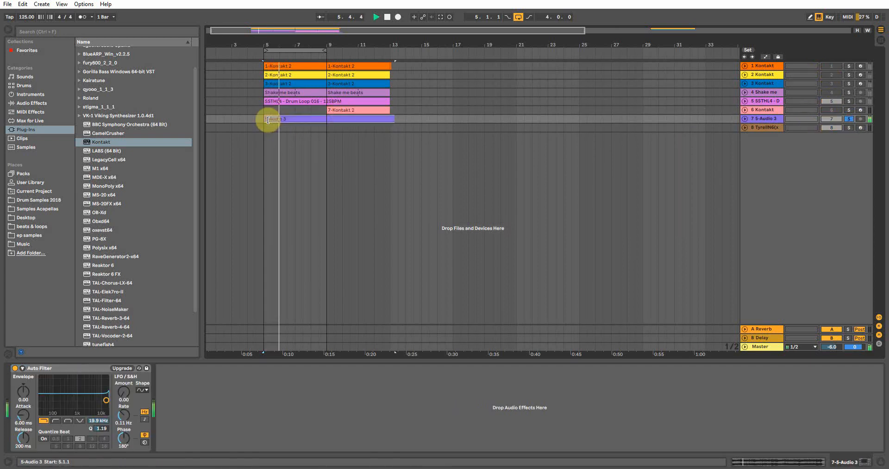
{"action": "left_click", "coordinate": [518, 17]}
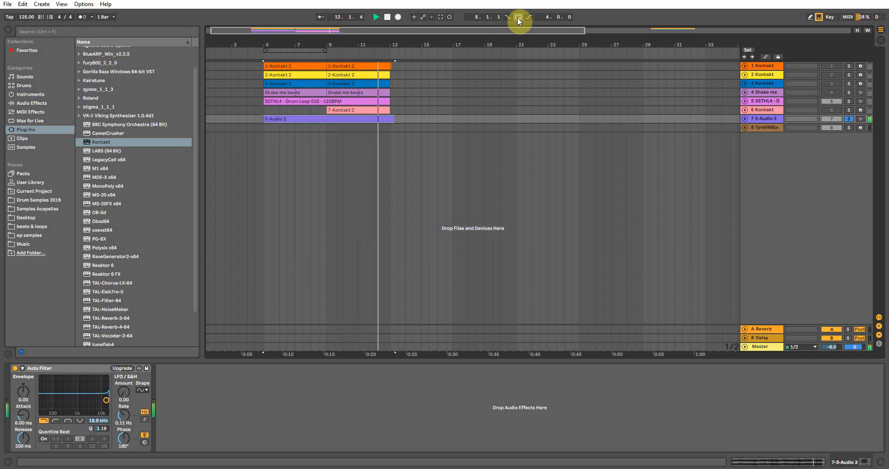
{"action": "key", "text": "space"}
{"action": "key", "text": "space"}
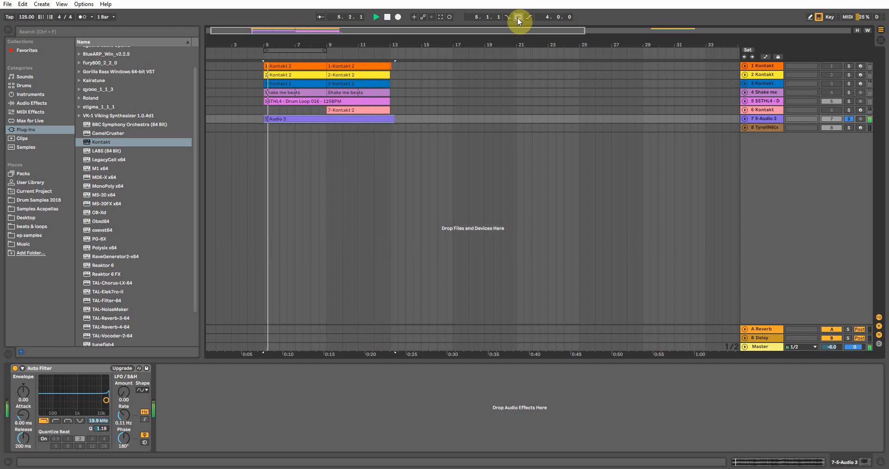
{"action": "key", "text": "space"}
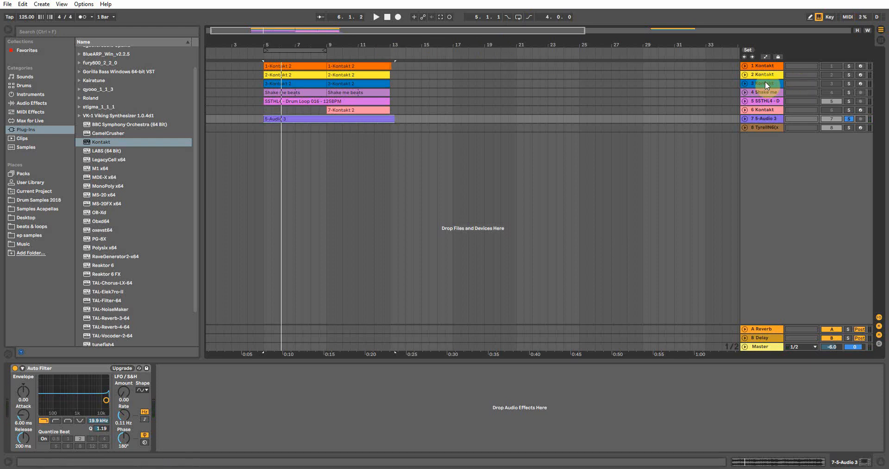
Solo the 1 Kontakt track and play back its 1-Kontakt 2 clip.
{"action": "left_click", "coordinate": [290, 66]}
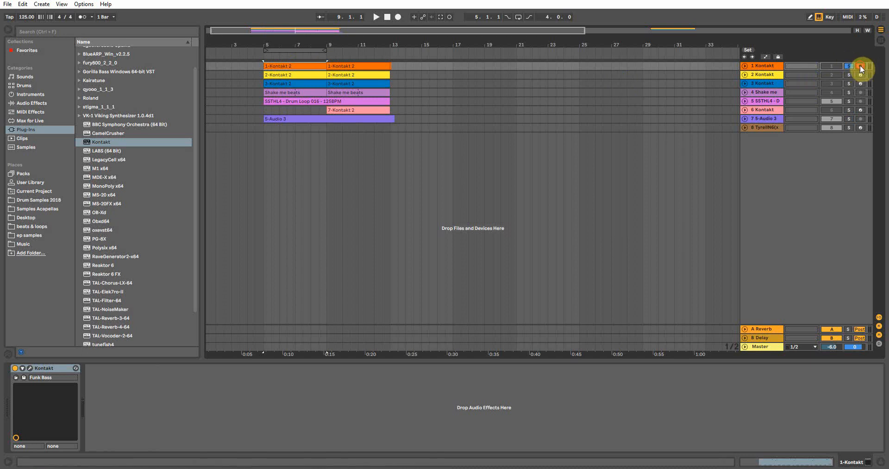
{"action": "left_click", "coordinate": [846, 66]}
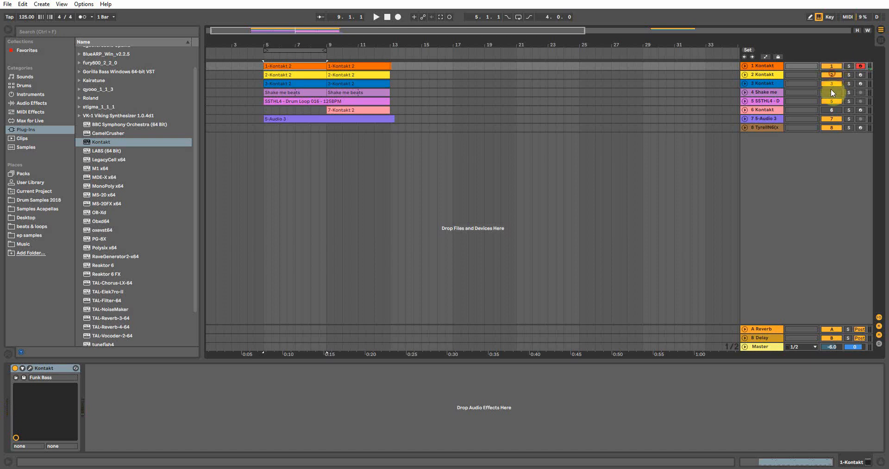
{"action": "left_click", "coordinate": [829, 111]}
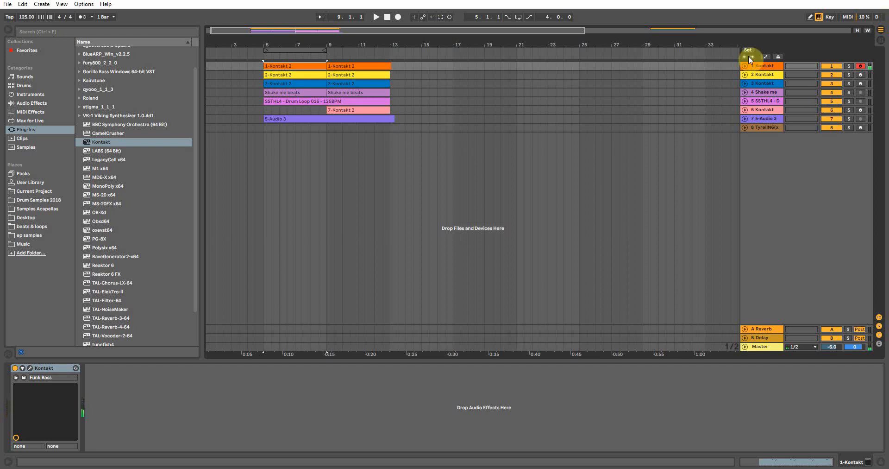
{"action": "left_click", "coordinate": [849, 66]}
{"action": "key", "text": "space"}
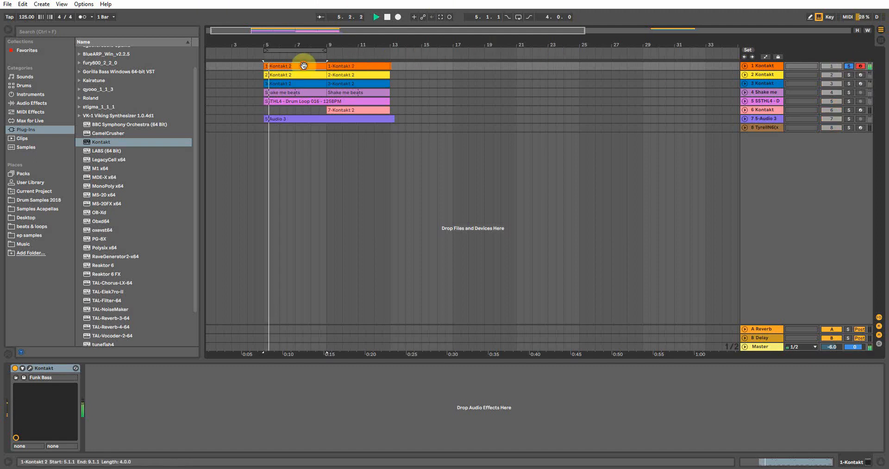
{"action": "left_click", "coordinate": [518, 17]}
Open the 1-Kontakt 2 clip in an enlarged piano roll, zoom in on its notes, then close the clip view.
{"action": "double_click", "coordinate": [288, 65]}
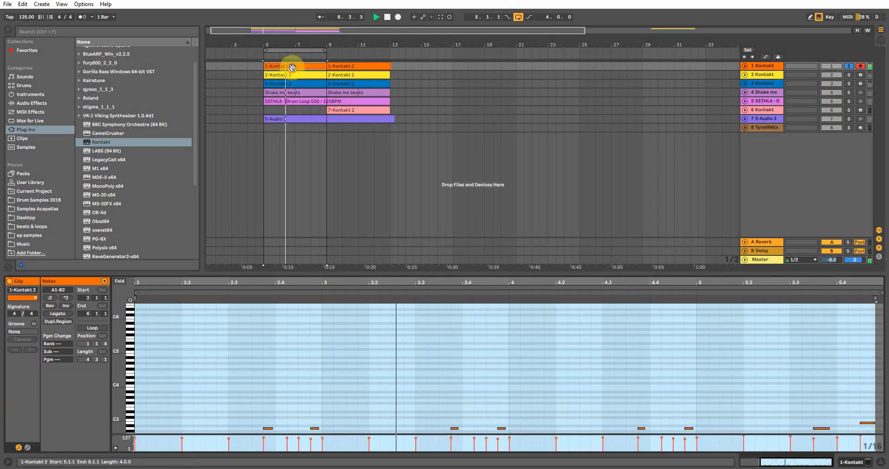
{"action": "left_click_drag", "start_coordinate": [348, 272], "coordinate": [350, 66]}
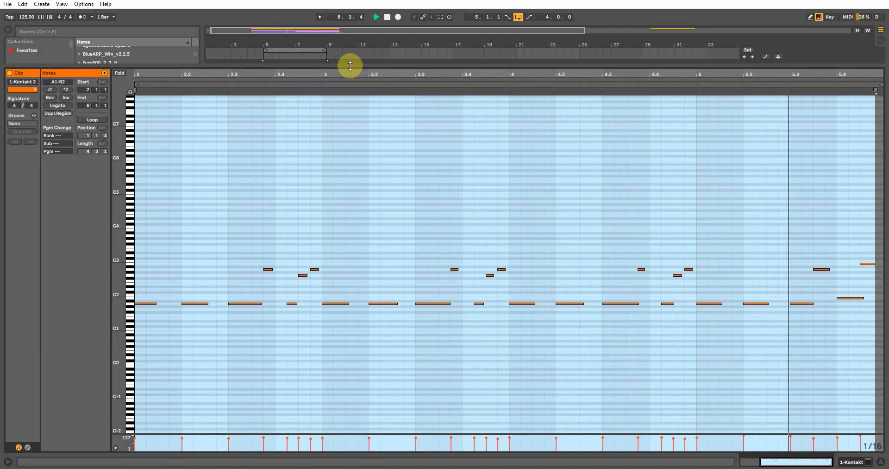
{"action": "left_click_drag", "start_coordinate": [119, 271], "coordinate": [161, 237]}
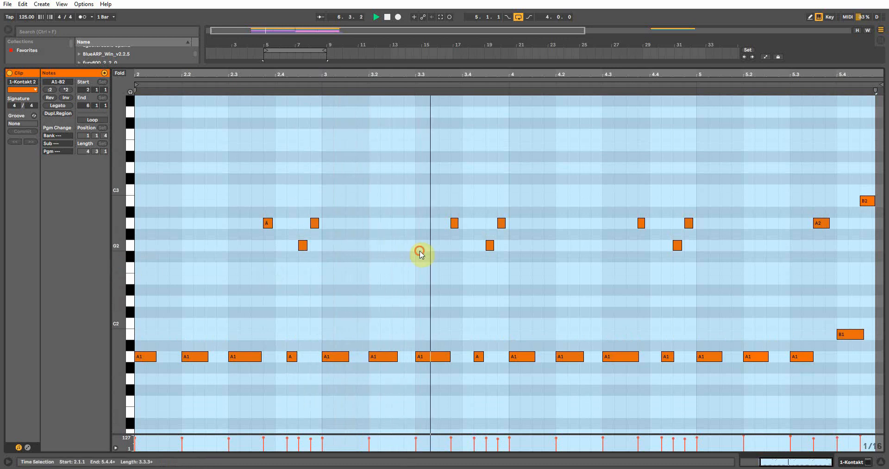
{"action": "left_click", "coordinate": [422, 254]}
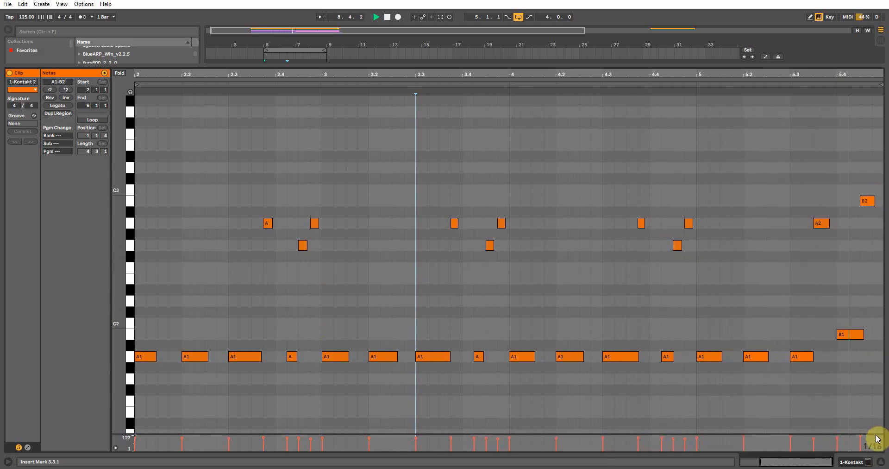
{"action": "left_click", "coordinate": [881, 462]}
{"action": "key", "text": "space"}
Select the 2 Kontakt track and clear the solo on the 1 Kontakt track.
{"action": "left_click", "coordinate": [275, 77]}
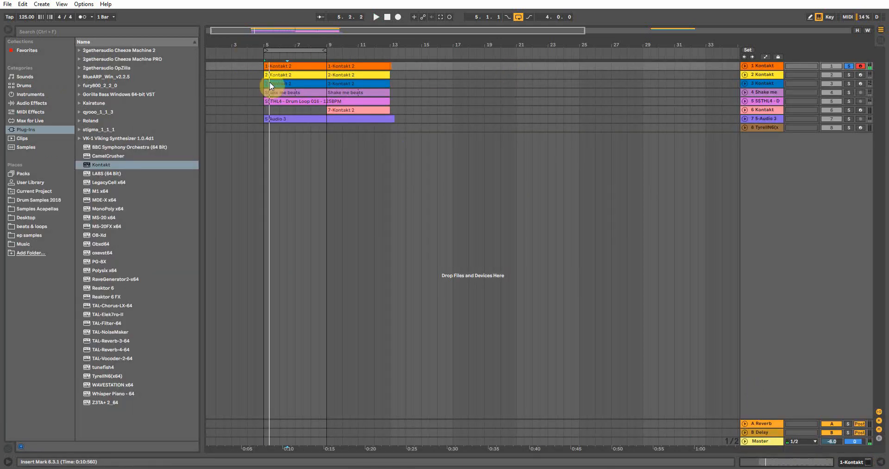
{"action": "left_click", "coordinate": [459, 71]}
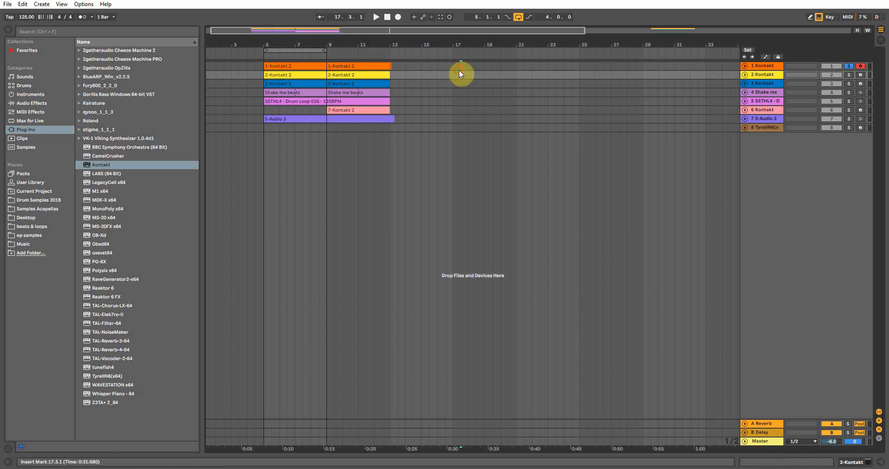
{"action": "left_click", "coordinate": [454, 68]}
{"action": "left_click", "coordinate": [771, 74]}
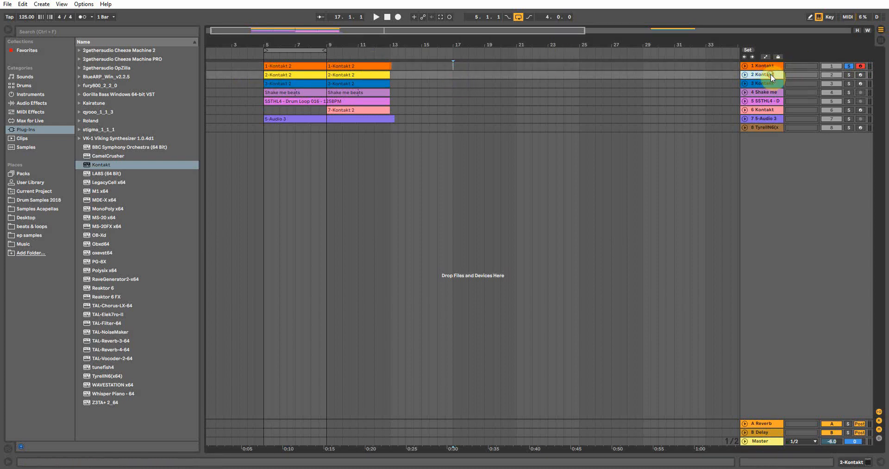
{"action": "left_click", "coordinate": [860, 75]}
{"action": "left_click", "coordinate": [850, 67]}
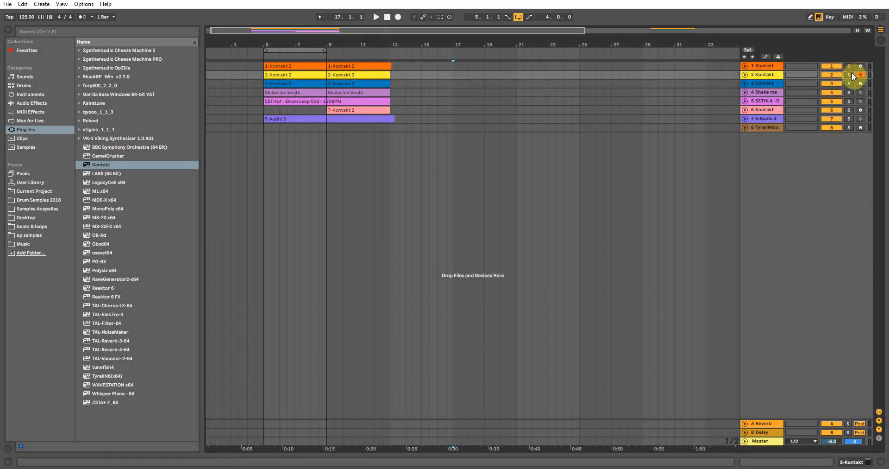
Open the Kontakt window of the 2 Kontakt track to view its Clavinet instrument, then close it.
{"action": "left_click", "coordinate": [292, 76]}
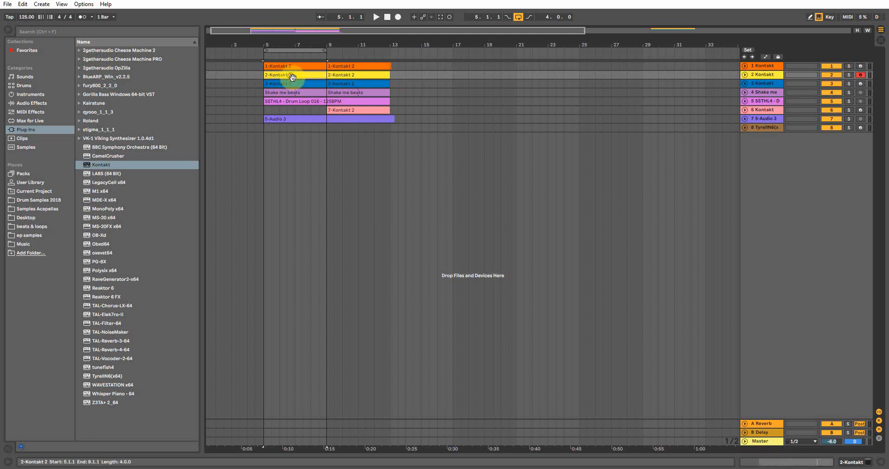
{"action": "left_click", "coordinate": [852, 461]}
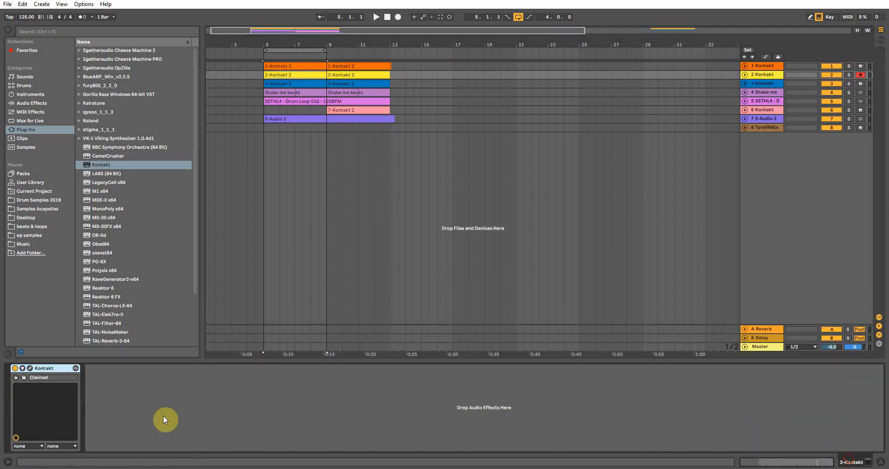
{"action": "left_click", "coordinate": [30, 368]}
{"action": "left_click", "coordinate": [91, 141]}
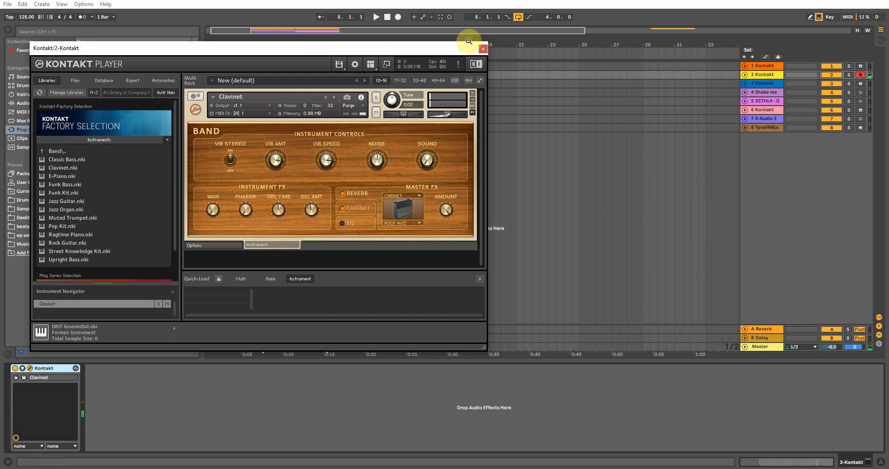
{"action": "left_click", "coordinate": [483, 49]}
Audition the soloed 2 Kontakt track while reviewing the 2-Kontakt 2 clip's notes in the piano roll.
{"action": "left_click", "coordinate": [850, 74]}
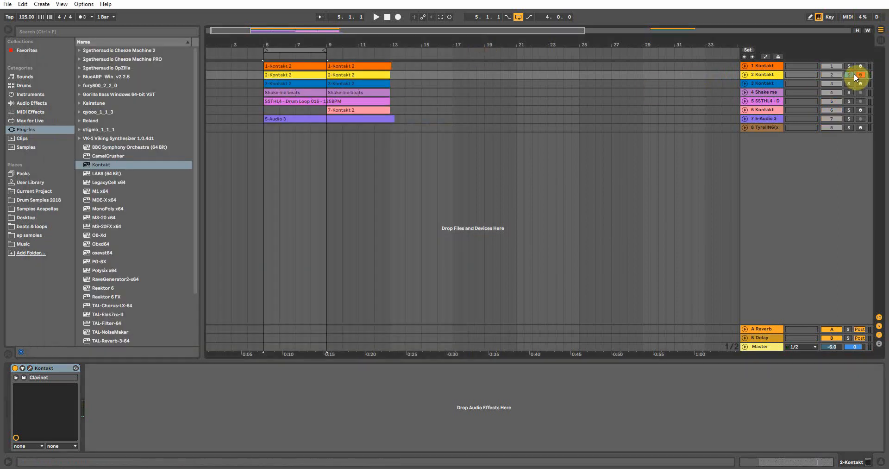
{"action": "key", "text": "space"}
{"action": "double_click", "coordinate": [298, 75]}
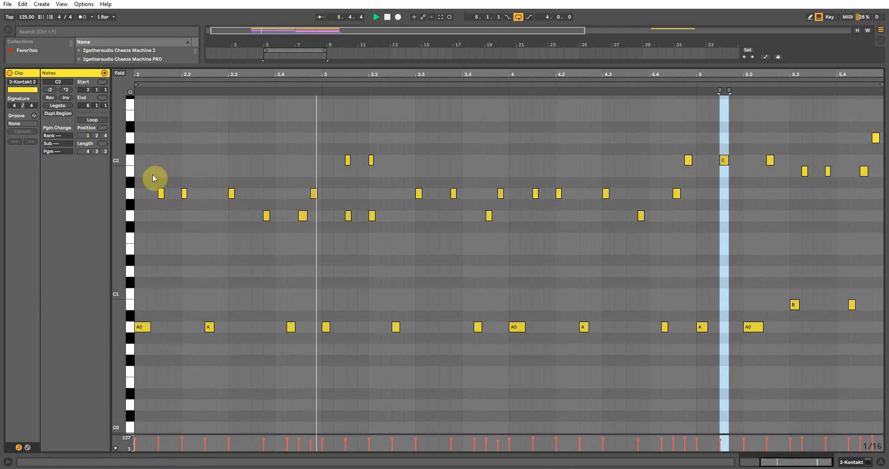
{"action": "left_click_drag", "start_coordinate": [231, 72], "coordinate": [316, 72]}
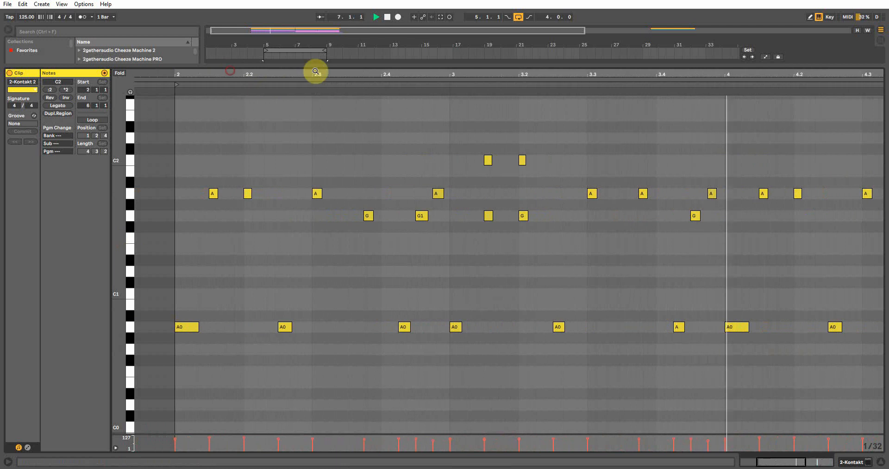
{"action": "left_click_drag", "start_coordinate": [655, 72], "coordinate": [314, 73]}
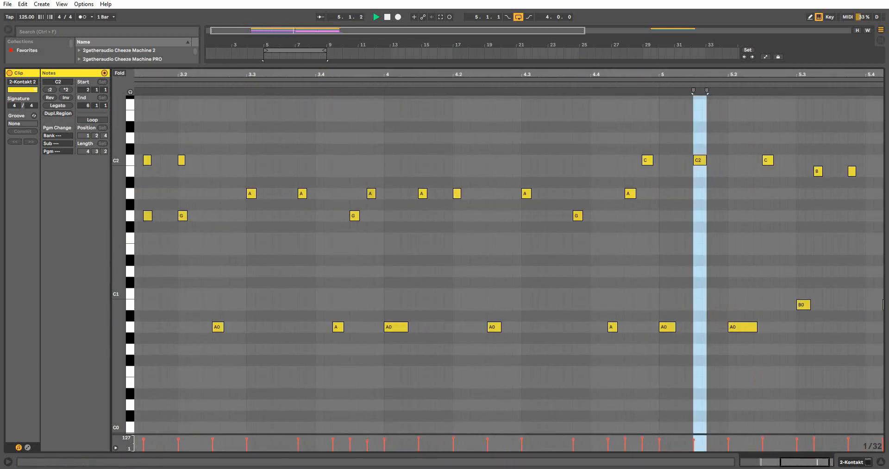
{"action": "left_click", "coordinate": [873, 462]}
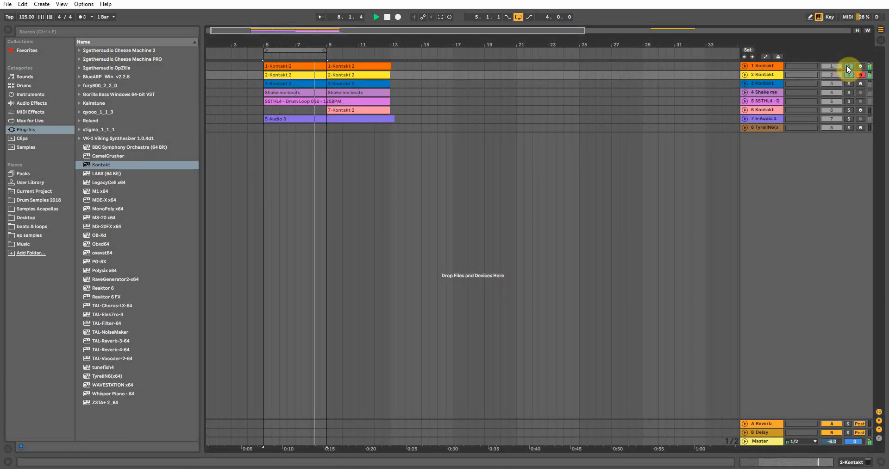
{"action": "key", "text": "space"}
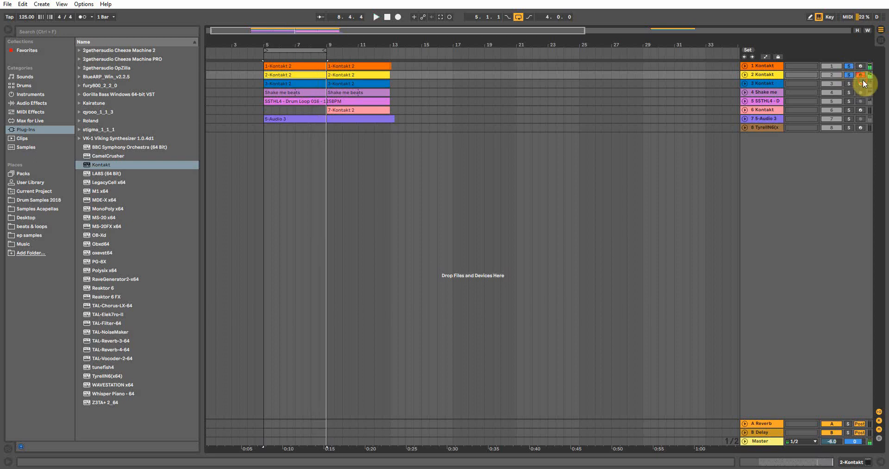
Select the 3 Kontakt track and show its Kontakt device with the E-Piano instrument.
{"action": "left_click", "coordinate": [755, 84]}
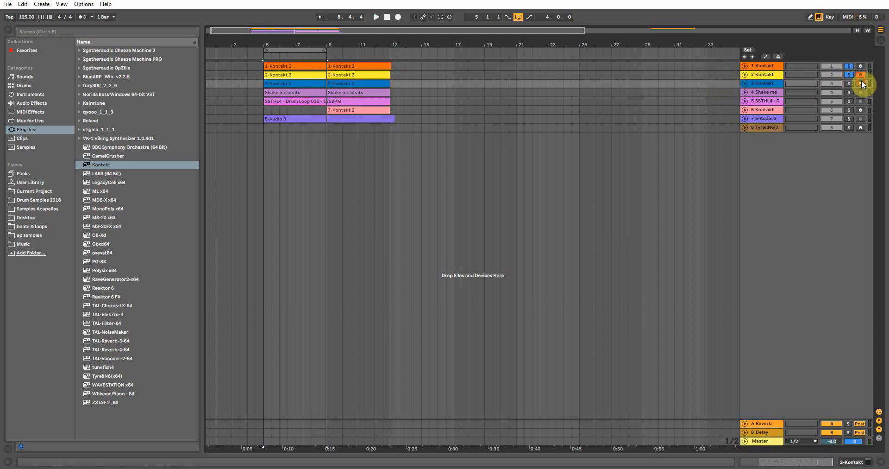
{"action": "left_click", "coordinate": [847, 67]}
{"action": "left_click", "coordinate": [765, 83]}
{"action": "left_click", "coordinate": [849, 457]}
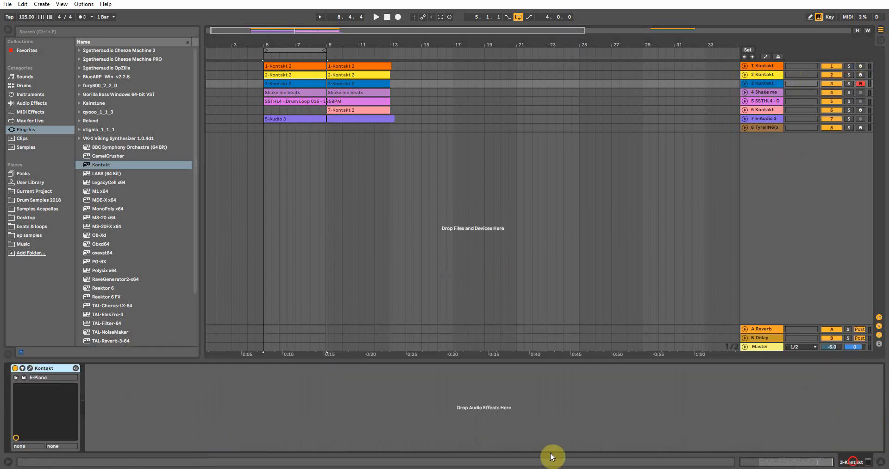
Open the 3 Kontakt track's Kontakt window, expand the Factory Selection instrument list, then close the window.
{"action": "left_click", "coordinate": [30, 368]}
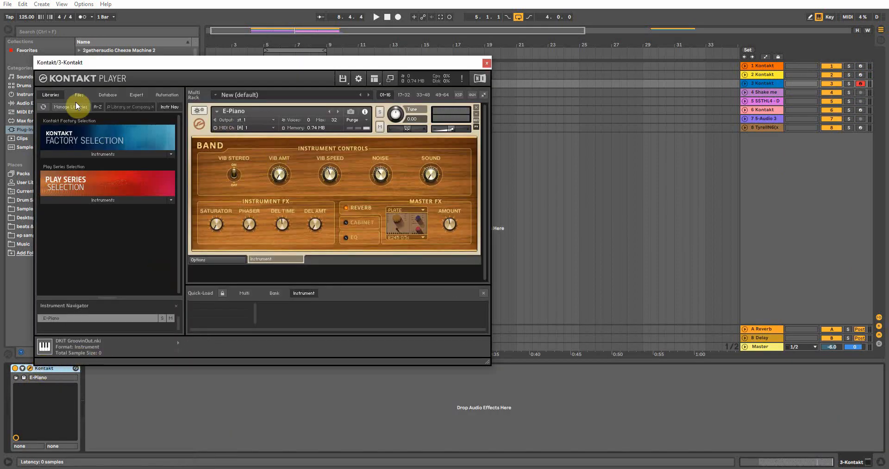
{"action": "left_click", "coordinate": [104, 155]}
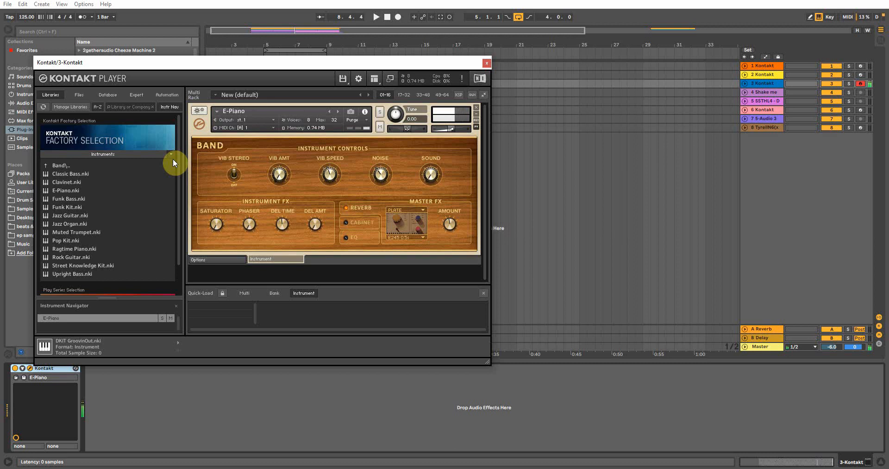
{"action": "left_click", "coordinate": [483, 63]}
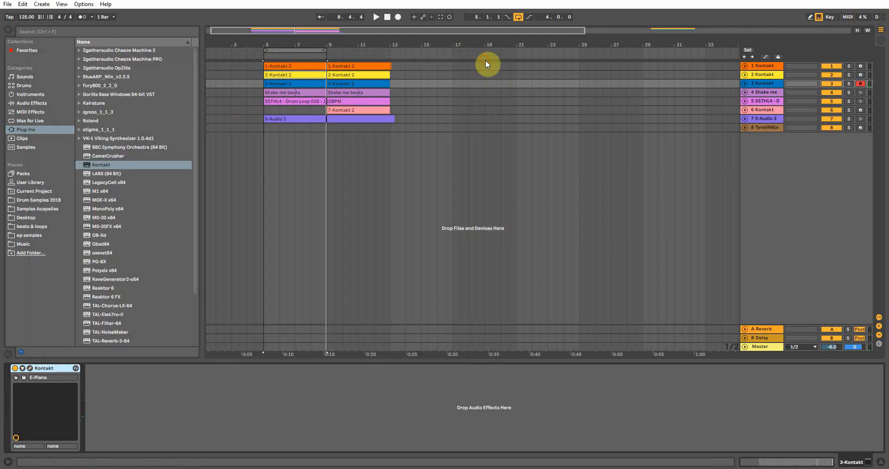
Audition the soloed 3 Kontakt track while reviewing the 3-Kontakt 2 clip's notes in the piano roll.
{"action": "left_click", "coordinate": [745, 84]}
{"action": "left_click", "coordinate": [847, 84]}
{"action": "left_click", "coordinate": [275, 83]}
{"action": "key", "text": "space"}
{"action": "double_click", "coordinate": [275, 83]}
{"action": "left_click", "coordinate": [324, 284]}
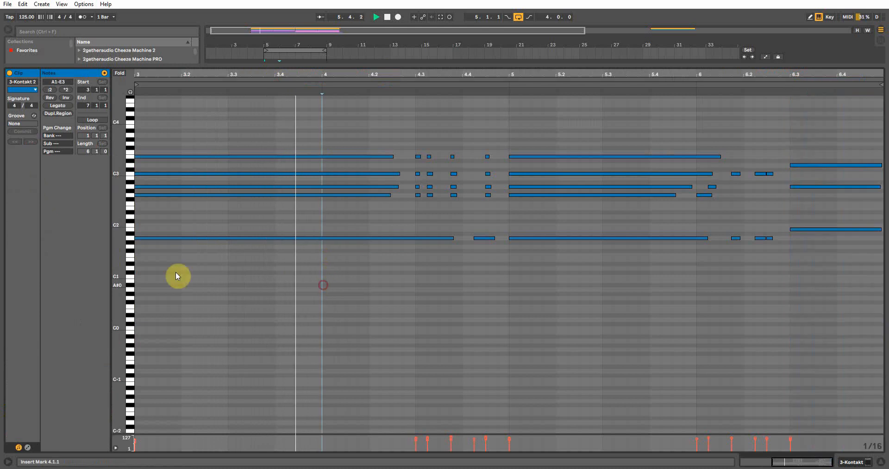
{"action": "left_click_drag", "start_coordinate": [115, 209], "coordinate": [125, 210]}
{"action": "scroll", "coordinate": [413, 318], "scroll_direction": "up", "scroll_amount": 2}
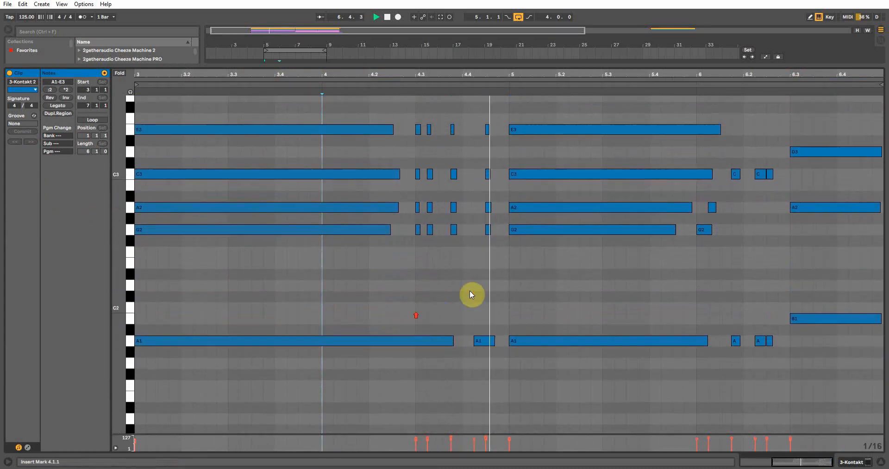
{"action": "left_click_drag", "start_coordinate": [566, 76], "coordinate": [482, 74]}
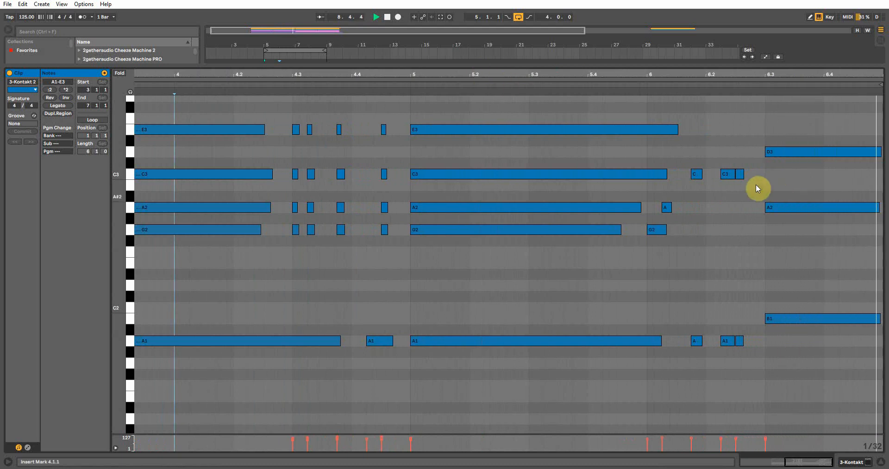
{"action": "left_click", "coordinate": [880, 462]}
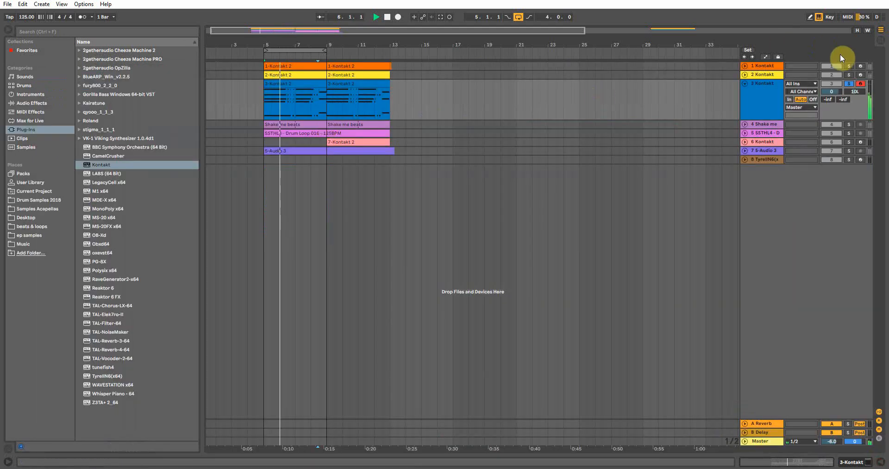
Solo the 1 and 2 Kontakt tracks alongside the 3 Kontakt track, collapse track 3, and stop playback.
{"action": "left_click", "coordinate": [849, 67]}
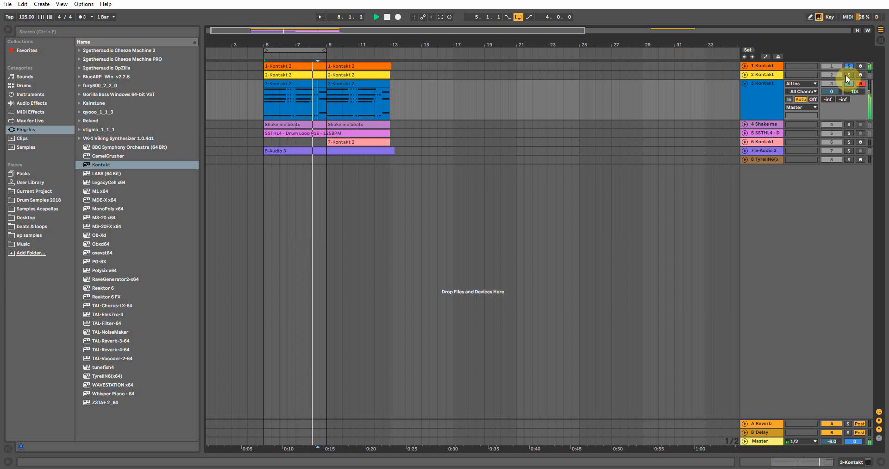
{"action": "left_click", "coordinate": [849, 74]}
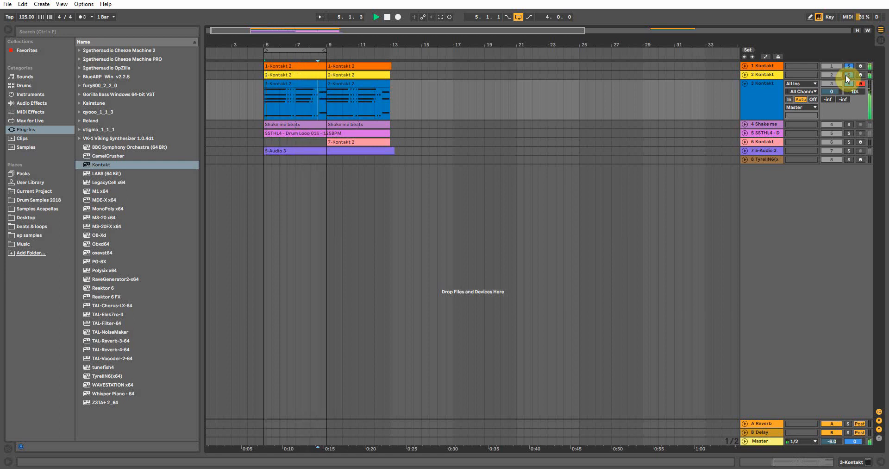
{"action": "left_click", "coordinate": [849, 83]}
{"action": "left_click", "coordinate": [745, 83]}
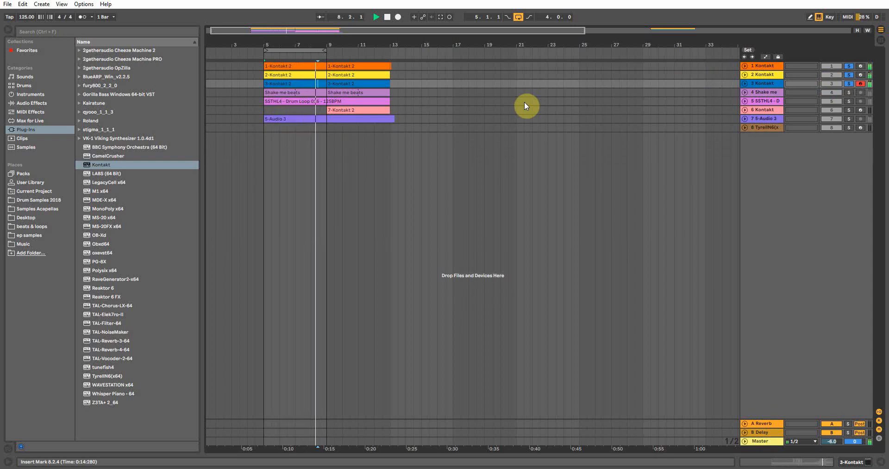
{"action": "key", "text": "space"}
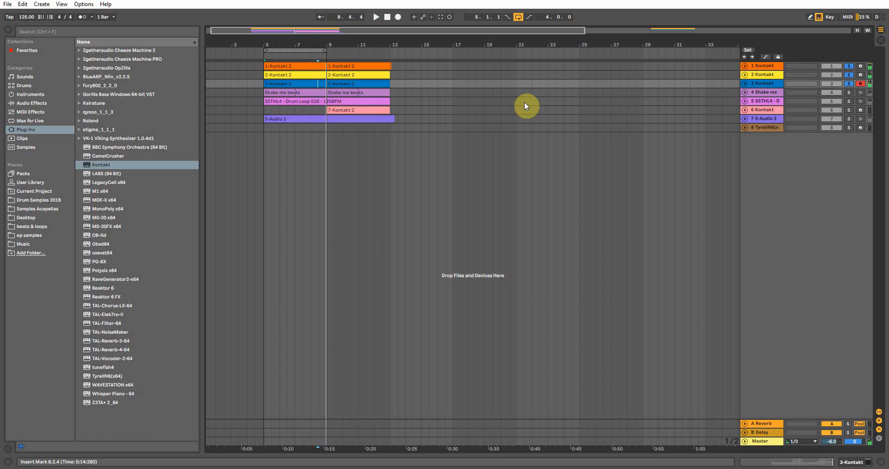
Select and solo the 4 Shake me track, expand it to show the waveform, and start playback.
{"action": "left_click", "coordinate": [763, 93]}
{"action": "left_click", "coordinate": [745, 91]}
{"action": "left_click", "coordinate": [745, 92]}
{"action": "left_click", "coordinate": [286, 90]}
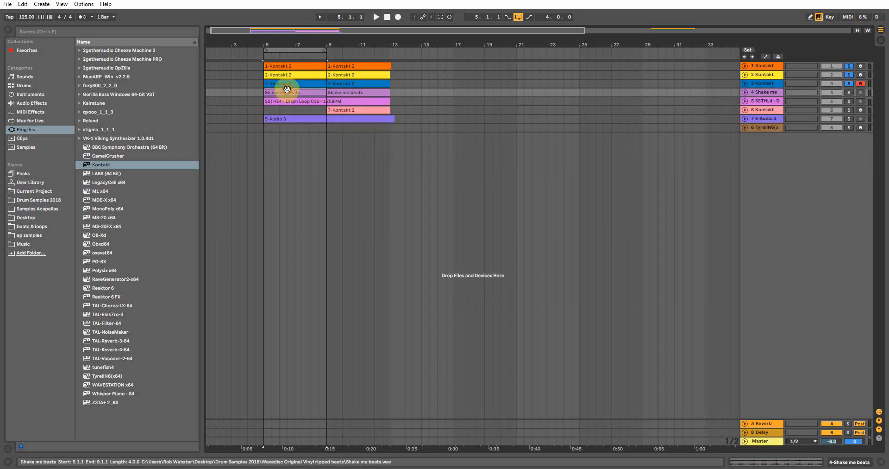
{"action": "left_click", "coordinate": [848, 92]}
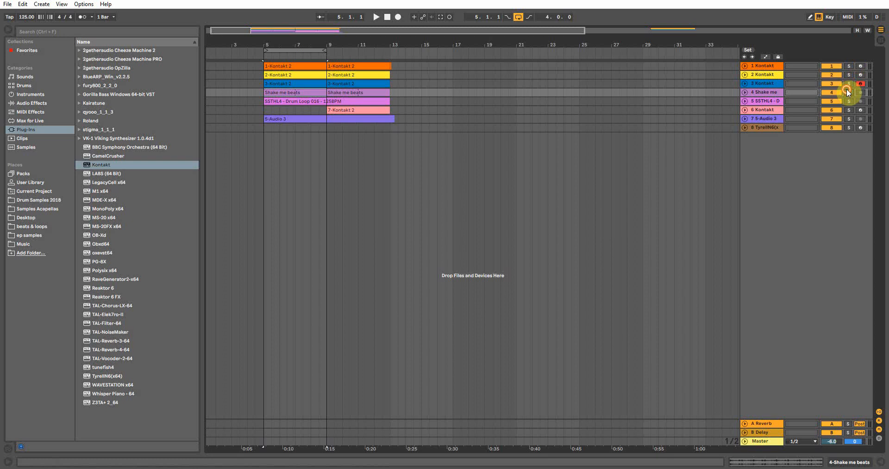
{"action": "left_click", "coordinate": [779, 95]}
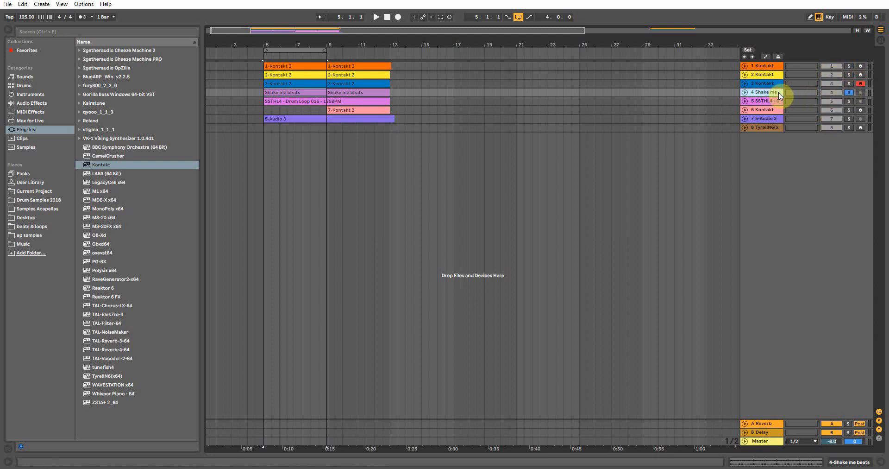
{"action": "left_click", "coordinate": [745, 92]}
{"action": "left_click", "coordinate": [745, 92]}
{"action": "left_click", "coordinate": [745, 92]}
{"action": "key", "text": "space"}
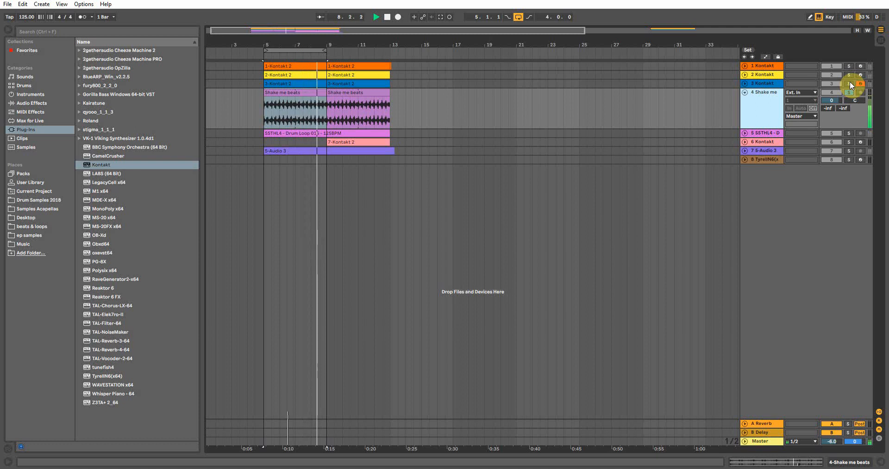
Solo the 3 and 1 Kontakt tracks with Shake me, stop playback, and move the loop to bars 9–13.
{"action": "left_click", "coordinate": [849, 84]}
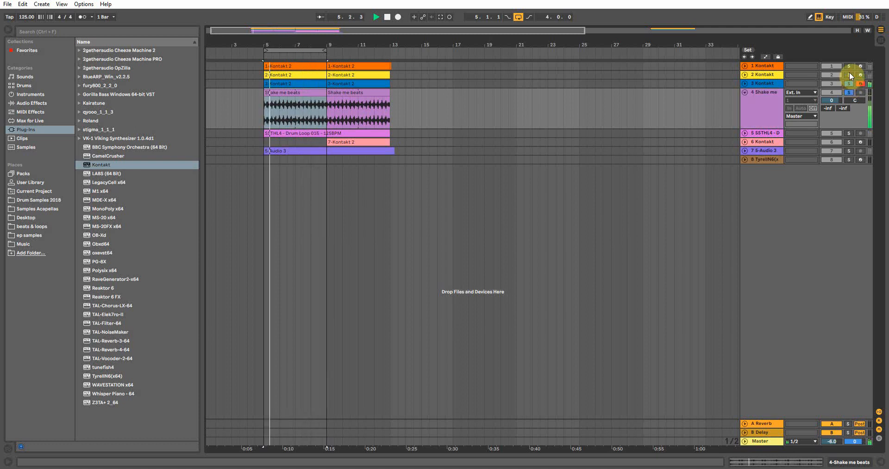
{"action": "left_click", "coordinate": [851, 64]}
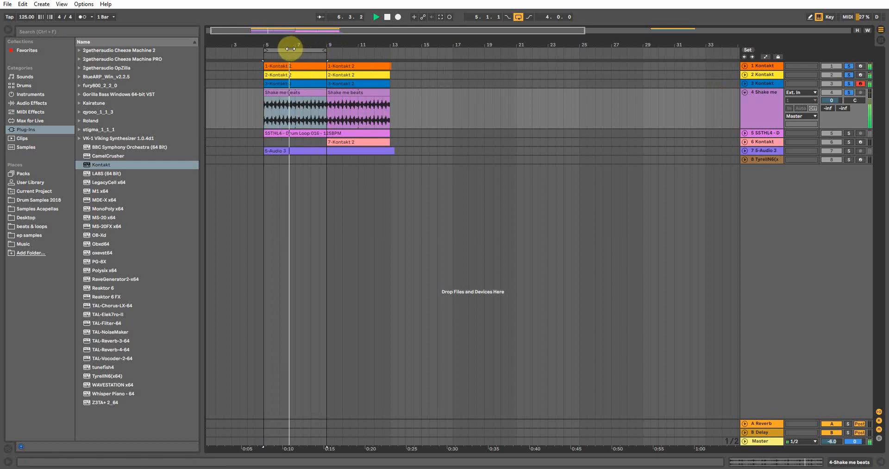
{"action": "key", "text": "space"}
{"action": "left_click_drag", "start_coordinate": [290, 49], "coordinate": [361, 45]}
{"action": "left_click", "coordinate": [333, 160]}
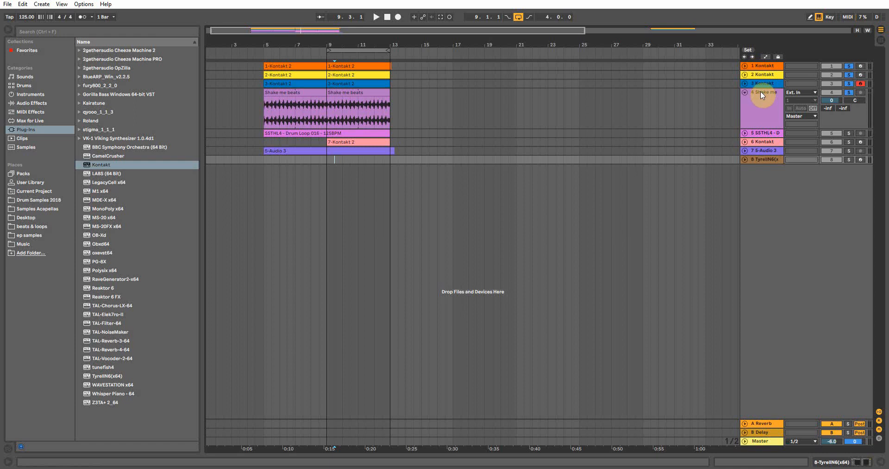
Select, arm and solo the 6 Kontakt track, then open its String Melody - Orchestra Kontakt window and close it.
{"action": "left_click", "coordinate": [761, 142]}
{"action": "left_click", "coordinate": [861, 142]}
{"action": "left_click", "coordinate": [849, 141]}
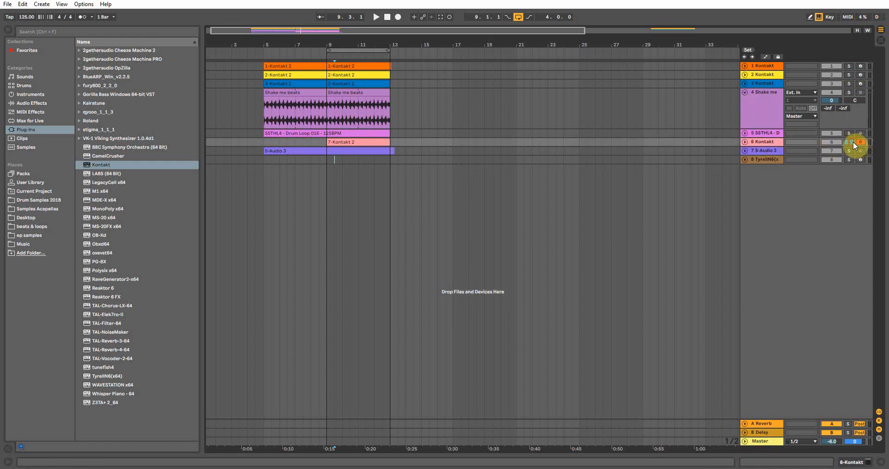
{"action": "left_click", "coordinate": [868, 462]}
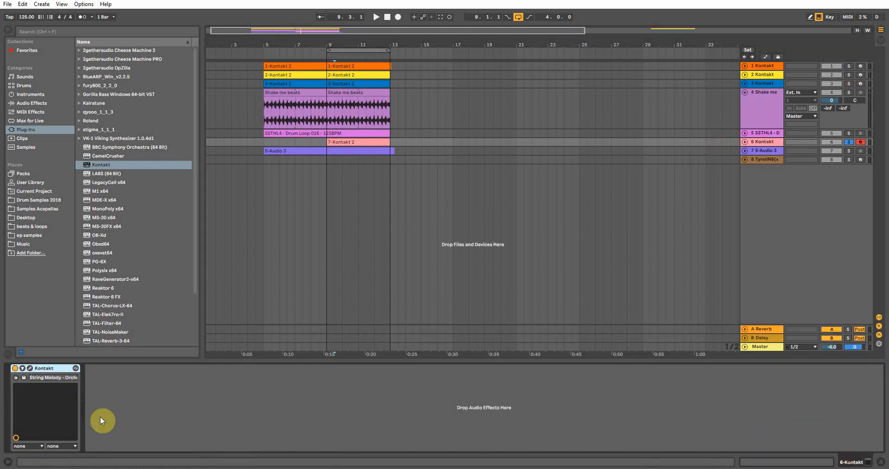
{"action": "left_click", "coordinate": [30, 369]}
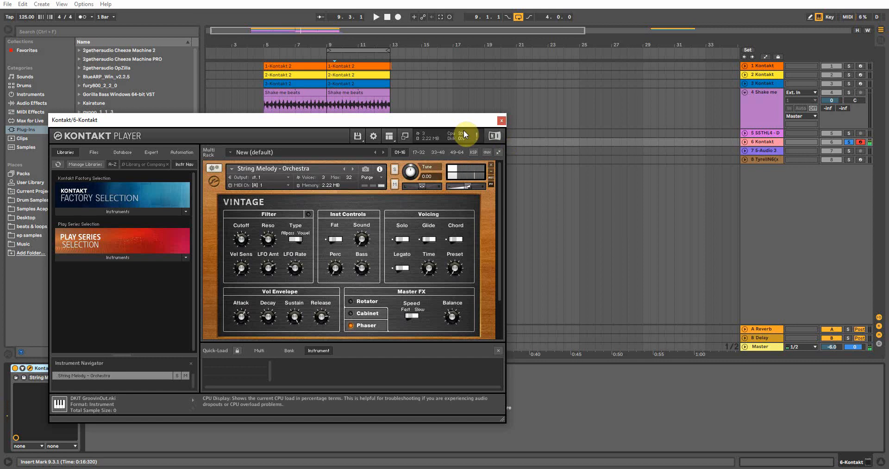
{"action": "left_click", "coordinate": [502, 121]}
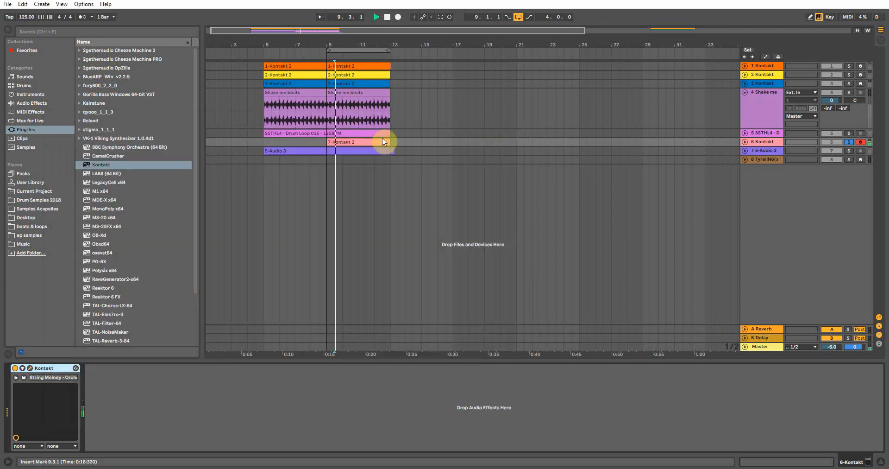
Review the 7-Kontakt 2 clip's notes in the piano roll, then return to the arrangement and stop playback.
{"action": "double_click", "coordinate": [369, 141]}
{"action": "scroll", "coordinate": [261, 279], "scroll_direction": "up", "scroll_amount": 1}
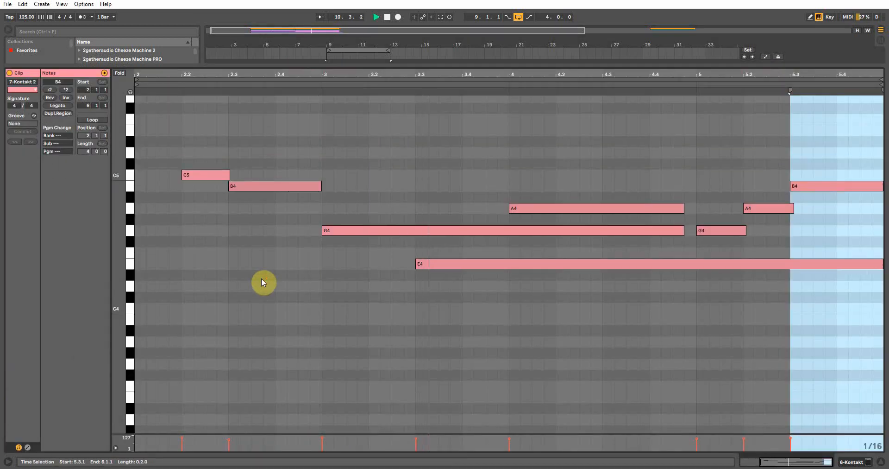
{"action": "left_click", "coordinate": [881, 461]}
{"action": "key", "text": "space"}
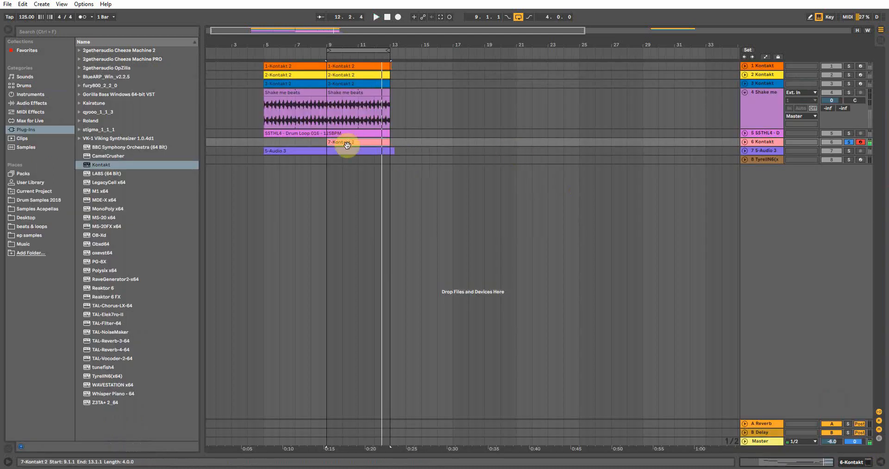
Play the loop while toggling solo on the 3, 2 and 1 Kontakt tracks.
{"action": "left_click", "coordinate": [334, 168]}
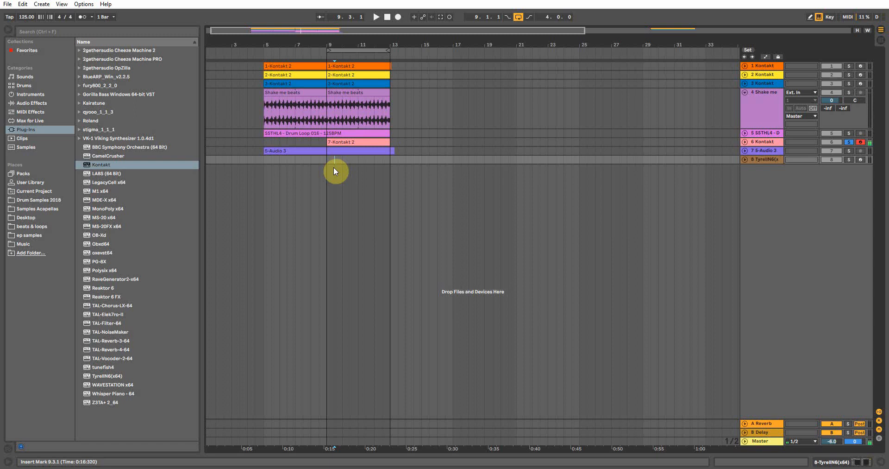
{"action": "left_click", "coordinate": [850, 84]}
{"action": "key", "text": "space"}
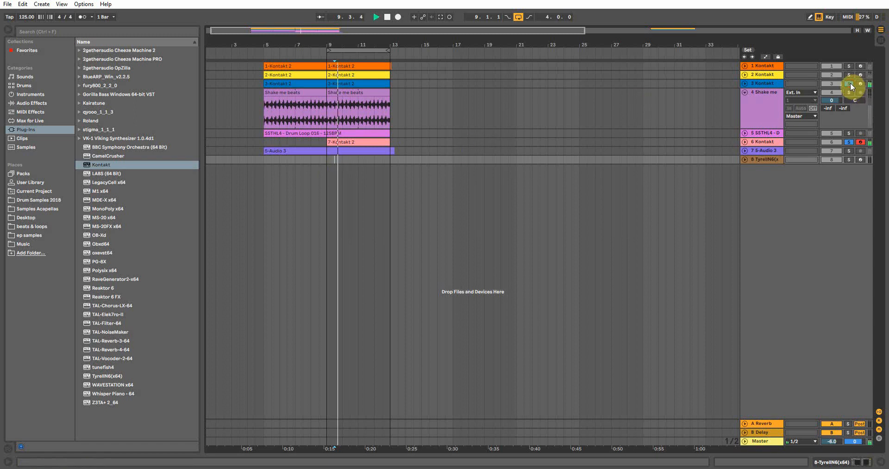
{"action": "left_click", "coordinate": [847, 73]}
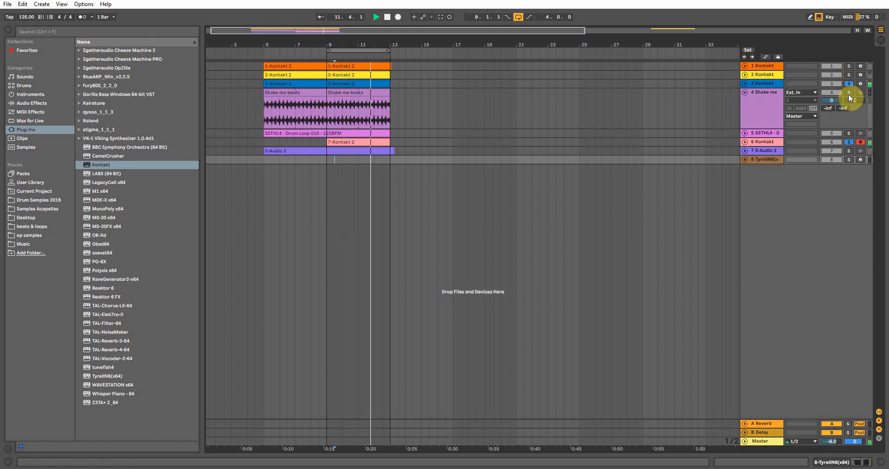
{"action": "left_click", "coordinate": [848, 68]}
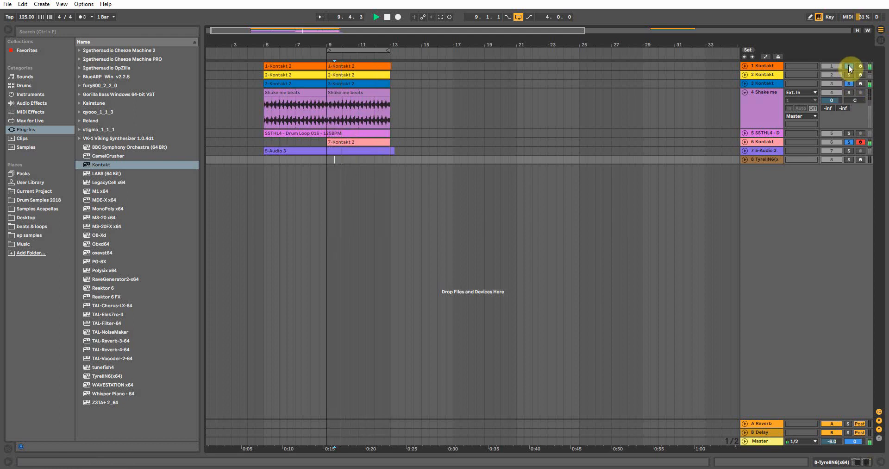
{"action": "left_click", "coordinate": [851, 74]}
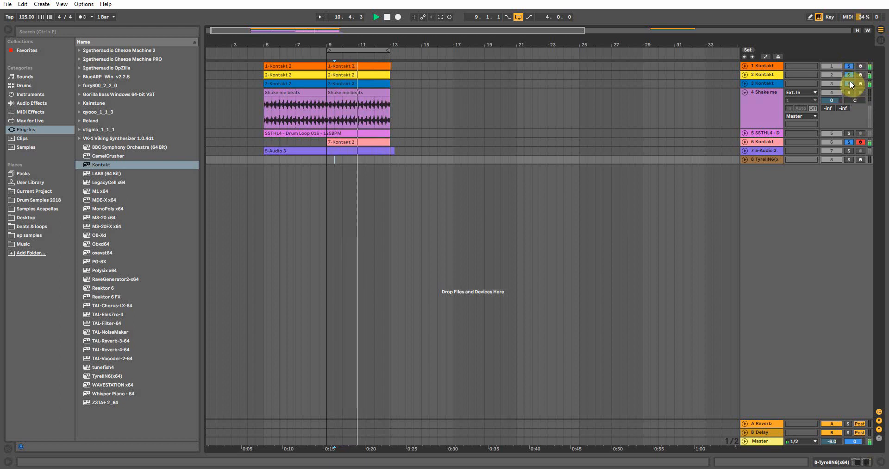
{"action": "left_click", "coordinate": [851, 83]}
Toggle the track activators of tracks 5 to 8 and stop playback.
{"action": "left_click", "coordinate": [831, 134]}
{"action": "left_click", "coordinate": [831, 143]}
{"action": "left_click", "coordinate": [833, 151]}
{"action": "left_click", "coordinate": [830, 160]}
{"action": "key", "text": "space"}
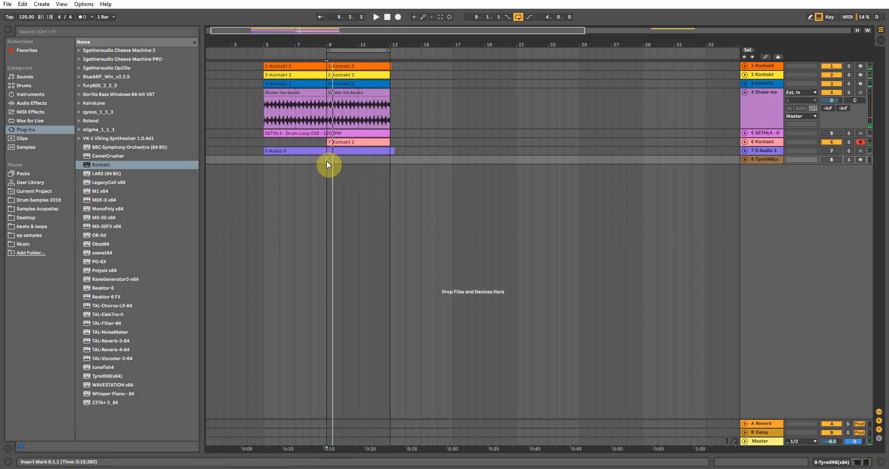
Record-arm the 3 Kontakt, then the 1 Kontakt, then the 2 Kontakt track.
{"action": "left_click", "coordinate": [860, 83]}
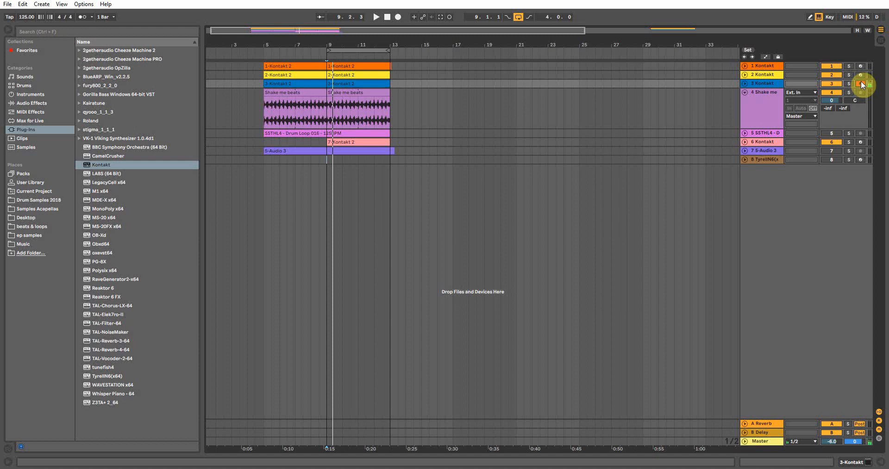
{"action": "left_click", "coordinate": [861, 65]}
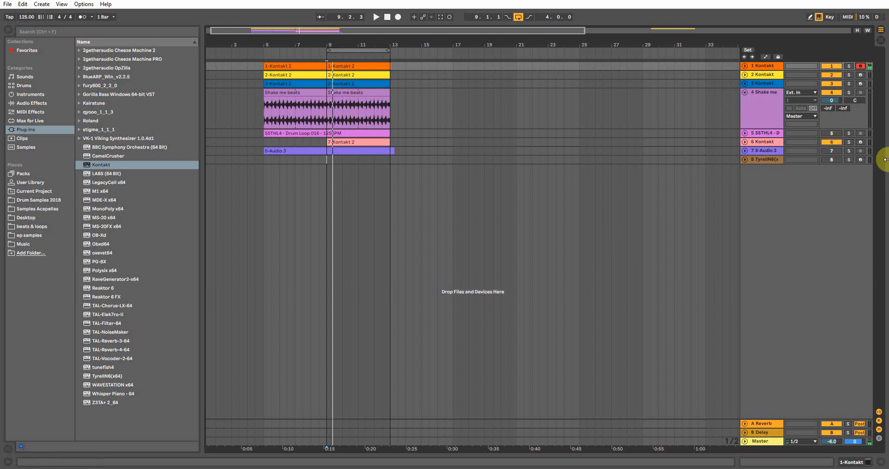
{"action": "left_click", "coordinate": [860, 75]}
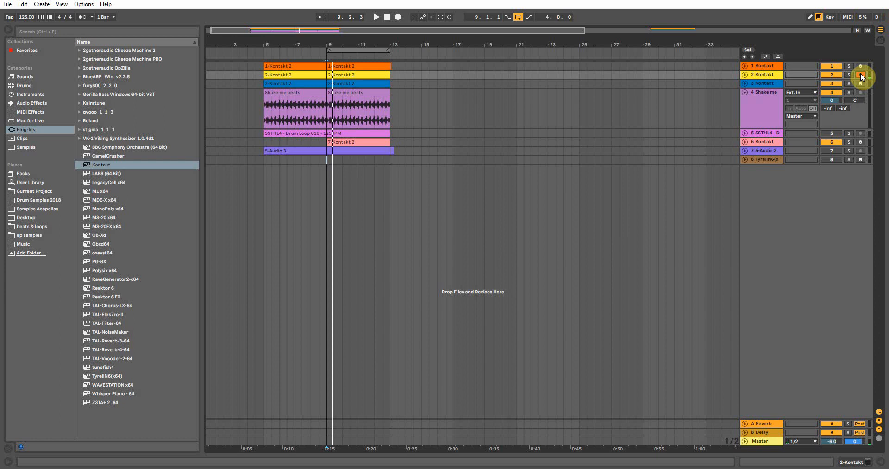
Collapse the Shake me track, select track 8, and move the loop region back to bars 5–9.
{"action": "left_click", "coordinate": [745, 92]}
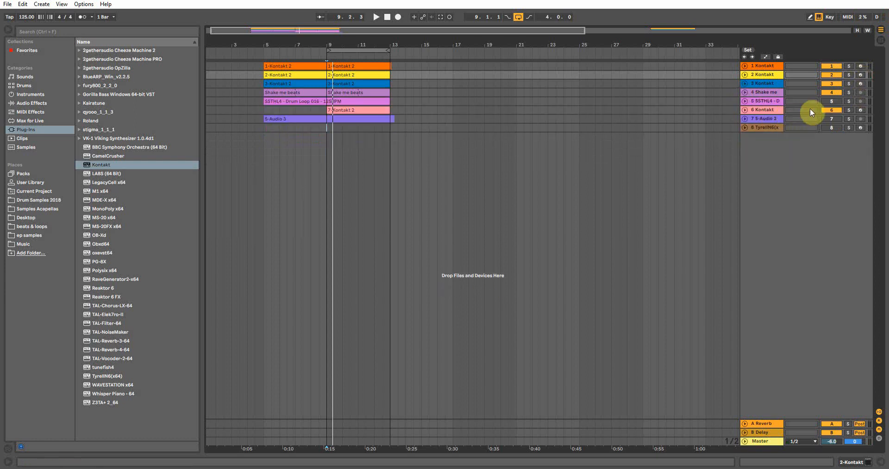
{"action": "left_click", "coordinate": [326, 128]}
{"action": "left_click_drag", "start_coordinate": [352, 50], "coordinate": [291, 49]}
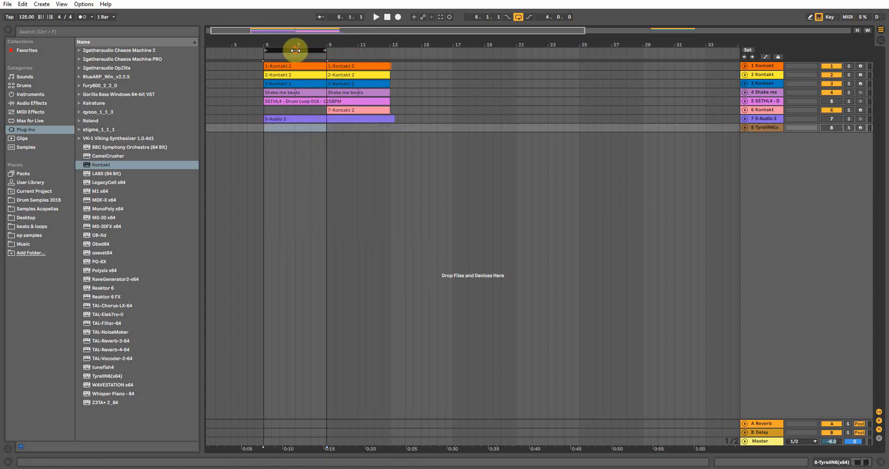
Turn off looping and delete the audio clip on track 7 between bars 5 and 13.
{"action": "left_click", "coordinate": [519, 17]}
{"action": "left_click", "coordinate": [263, 147]}
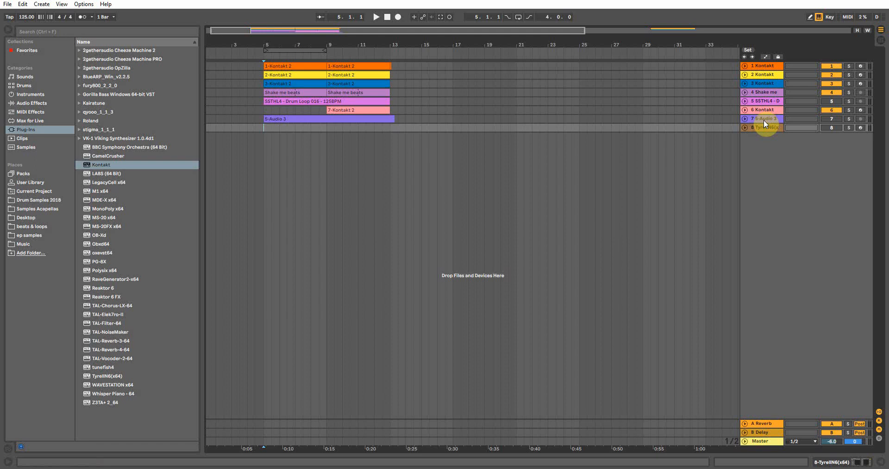
{"action": "left_click", "coordinate": [343, 119]}
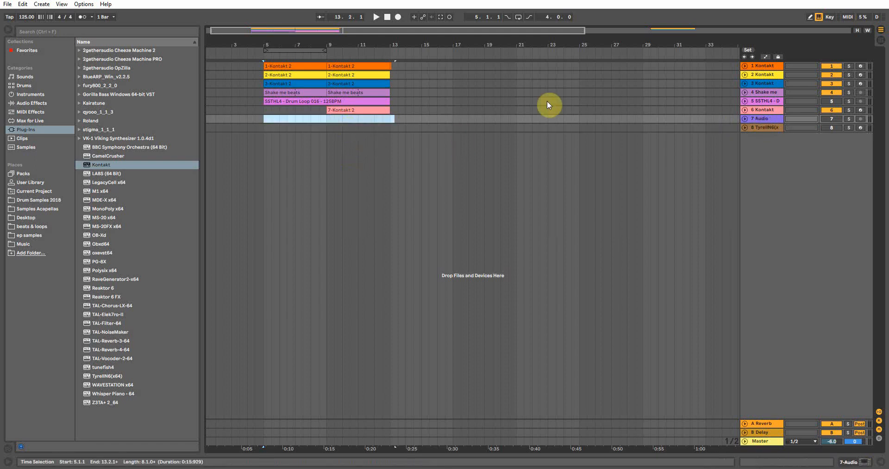
Set track 7's audio input to Master with monitoring In, start playback, and record-arm the track.
{"action": "left_click", "coordinate": [763, 119]}
{"action": "left_click", "coordinate": [881, 41]}
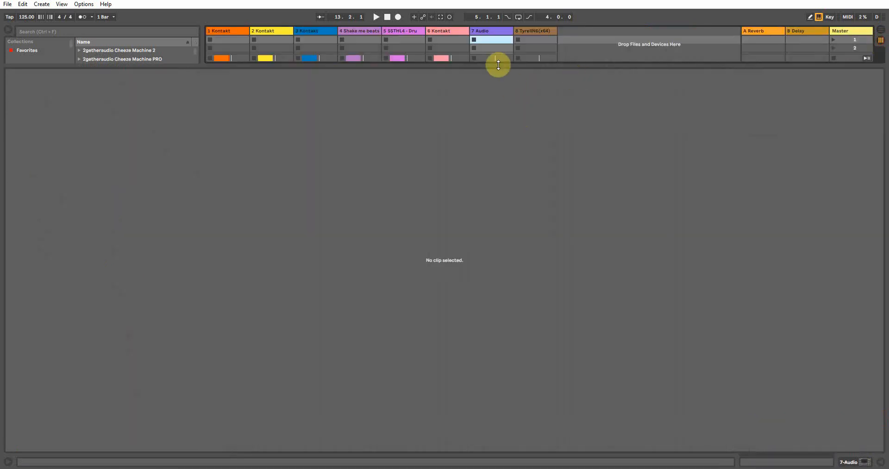
{"action": "left_click_drag", "start_coordinate": [498, 65], "coordinate": [472, 334]}
{"action": "left_click", "coordinate": [483, 205]}
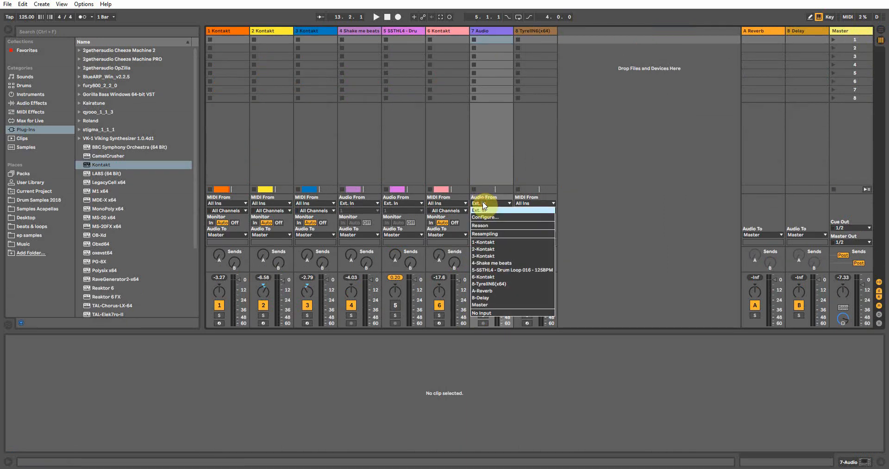
{"action": "left_click", "coordinate": [495, 302]}
{"action": "left_click", "coordinate": [475, 223]}
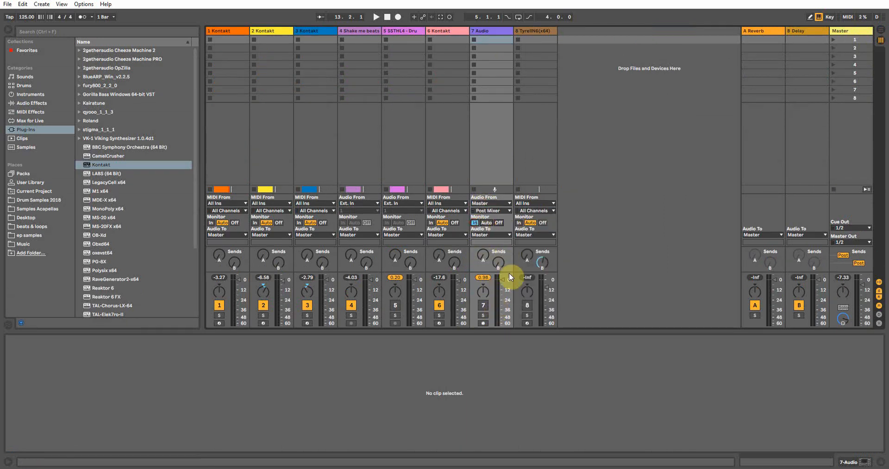
{"action": "key", "text": "space"}
{"action": "left_click", "coordinate": [483, 323]}
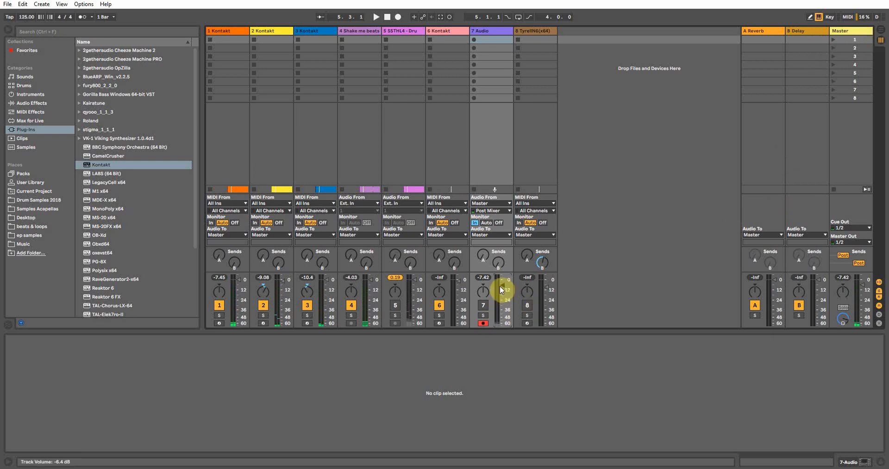
Record the master output onto track 7 starting at bar 5, then stop.
{"action": "left_click", "coordinate": [881, 29]}
{"action": "left_click", "coordinate": [273, 127]}
{"action": "left_click", "coordinate": [265, 121]}
{"action": "left_click", "coordinate": [269, 130]}
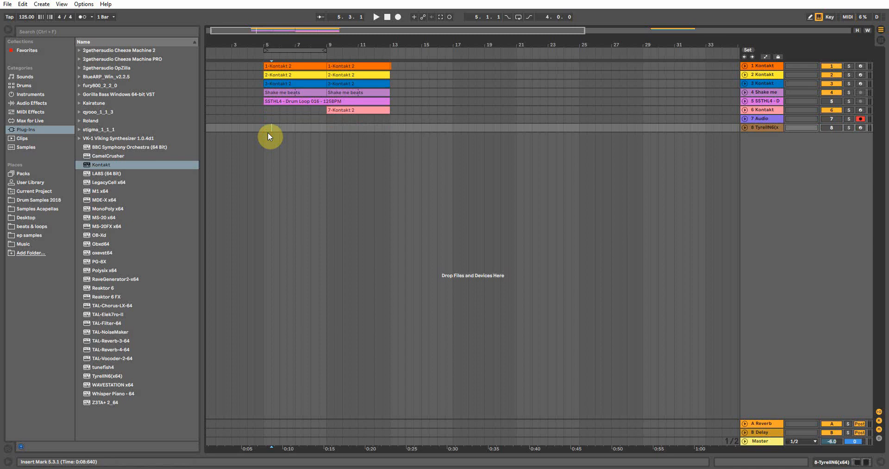
{"action": "left_click", "coordinate": [769, 119]}
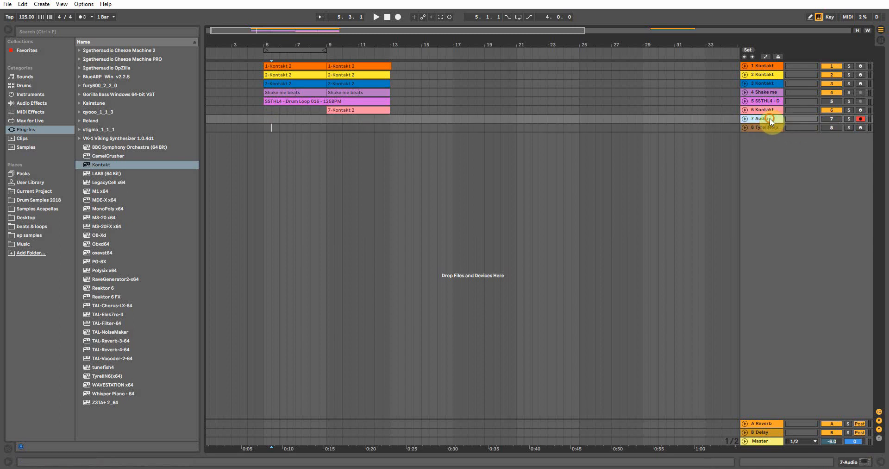
{"action": "left_click", "coordinate": [263, 120]}
{"action": "key", "text": "F9"}
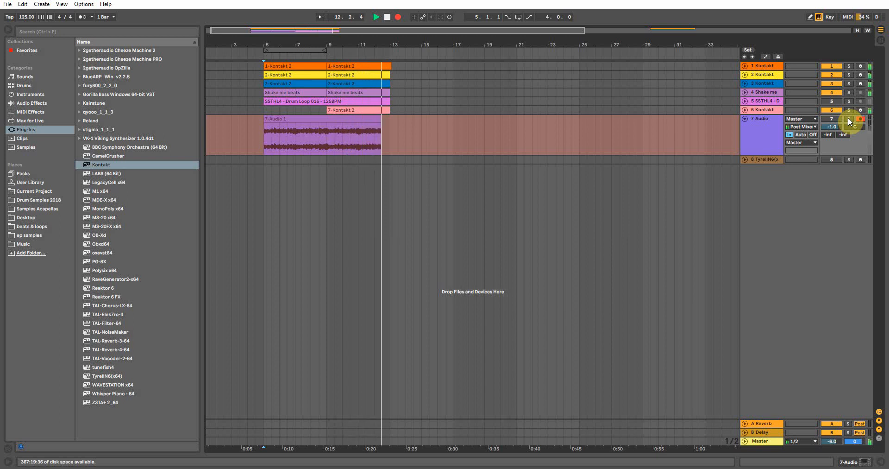
{"action": "key", "text": "space"}
Solo track 7 and play back the new recording.
{"action": "left_click", "coordinate": [848, 117]}
{"action": "key", "text": "space"}
{"action": "key", "text": "Tab"}
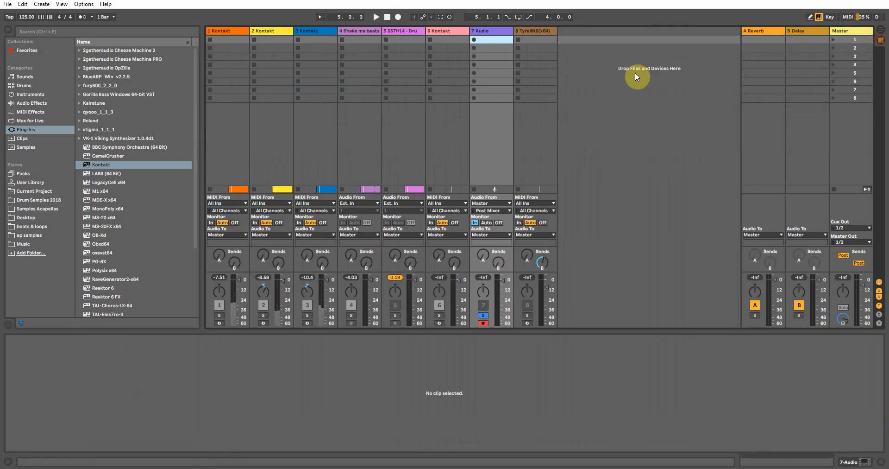
{"action": "key", "text": "Tab"}
{"action": "key", "text": "space"}
Open the recorded clip and set its gain to 4.00 dB.
{"action": "left_click", "coordinate": [311, 119]}
{"action": "double_click", "coordinate": [310, 119]}
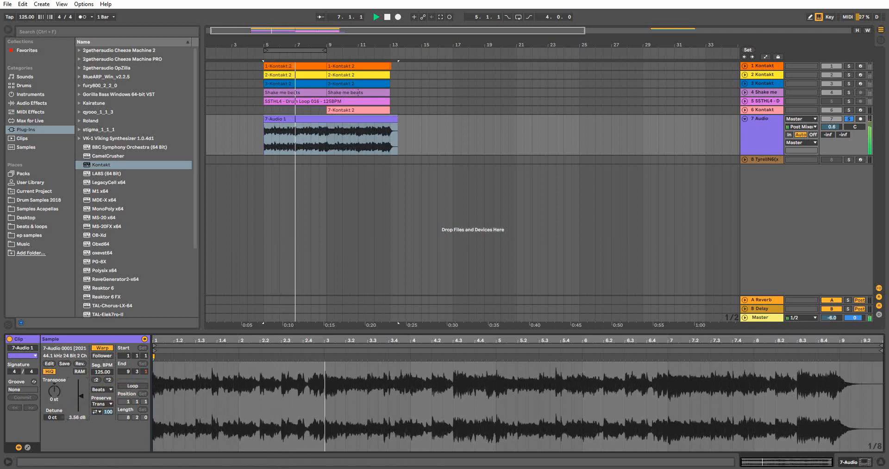
{"action": "left_click_drag", "start_coordinate": [95, 404], "coordinate": [80, 397]}
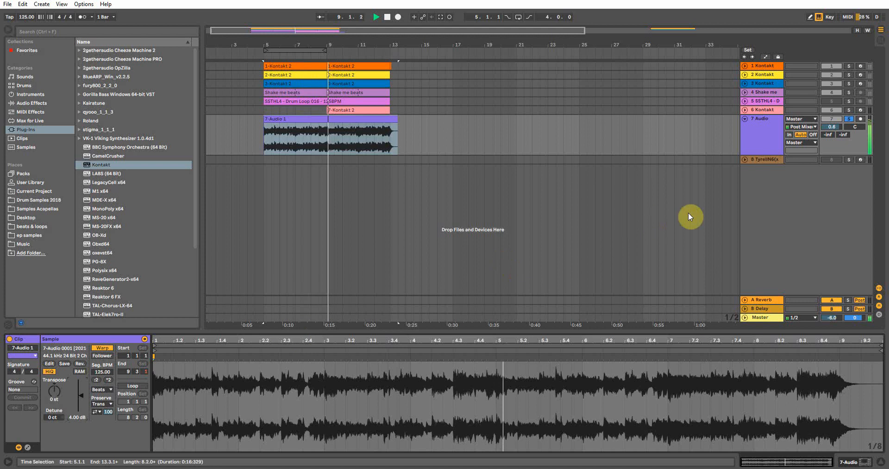
Unsolo track 7 and move the recorded clip to start at bar 17.
{"action": "left_click", "coordinate": [765, 123]}
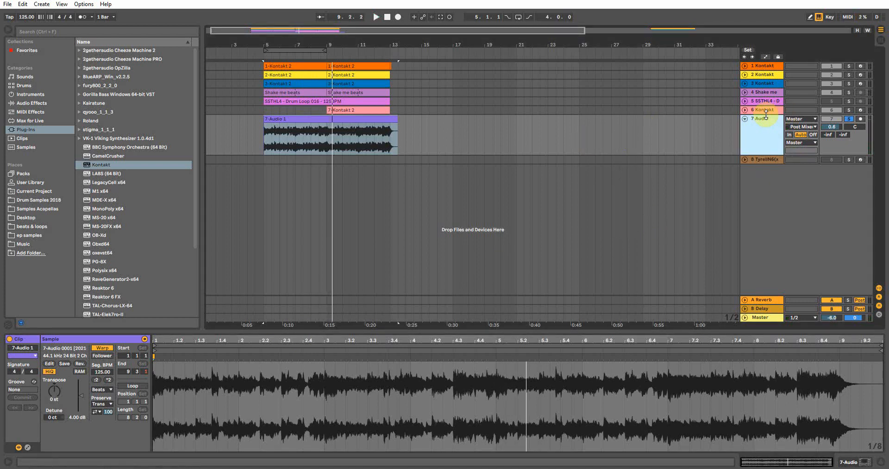
{"action": "left_click", "coordinate": [849, 119]}
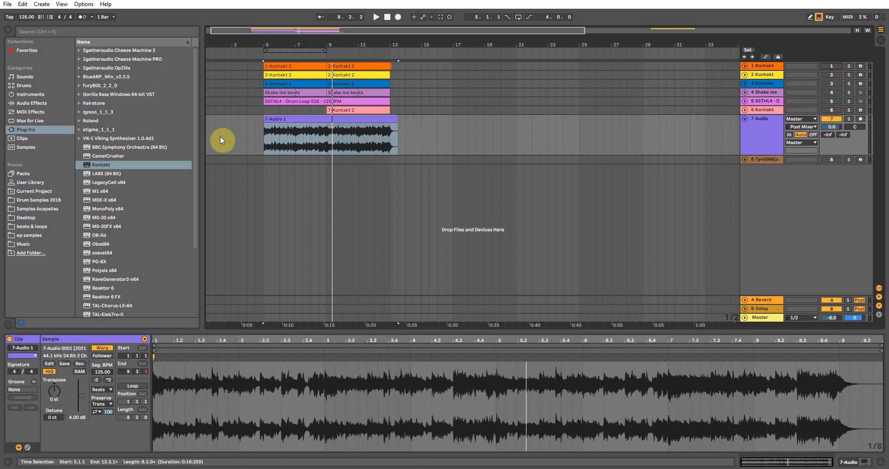
{"action": "left_click_drag", "start_coordinate": [267, 119], "coordinate": [470, 121]}
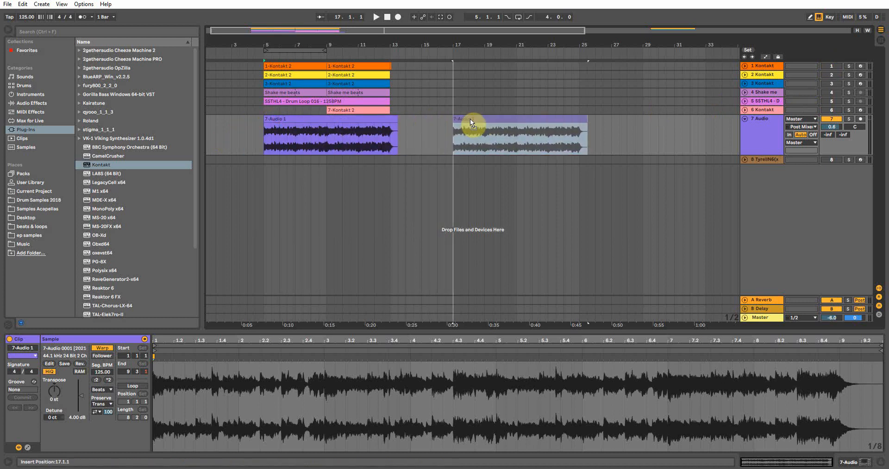
Copy the drum loop clip to bar 17 and move the loop region there.
{"action": "left_click_drag", "start_coordinate": [291, 101], "coordinate": [483, 104]}
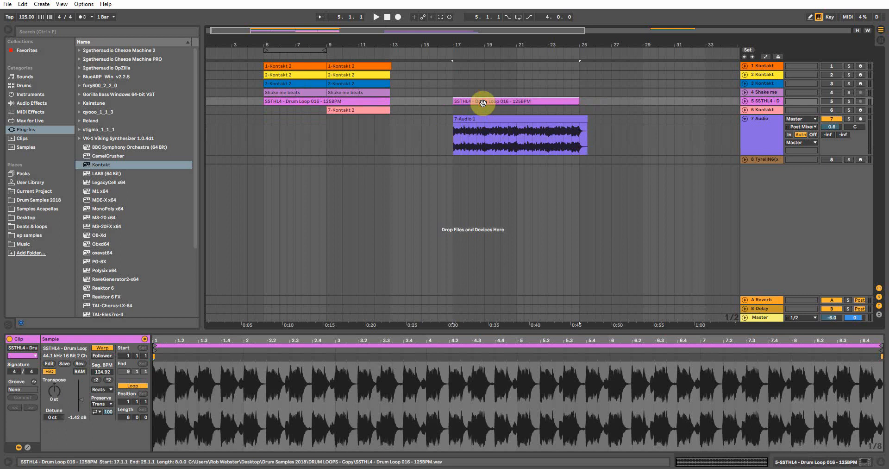
{"action": "left_click_drag", "start_coordinate": [282, 50], "coordinate": [485, 51]}
Show track 7's Auto Filter device and play with looping on.
{"action": "left_click", "coordinate": [473, 127]}
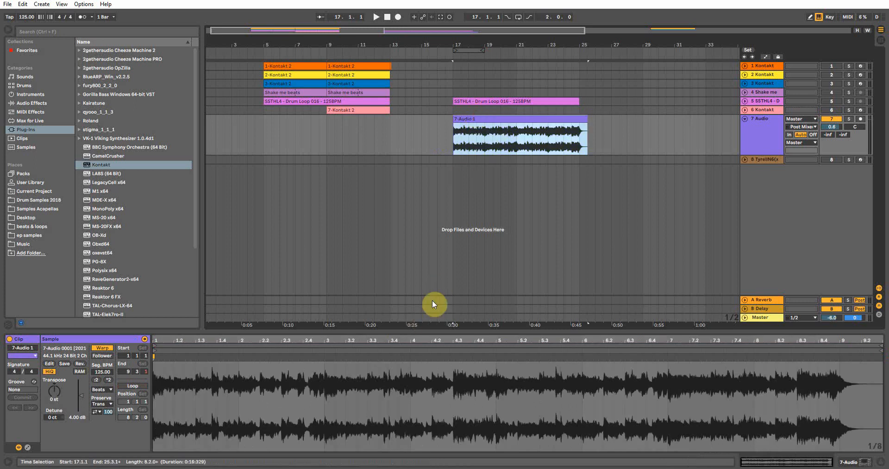
{"action": "left_click", "coordinate": [864, 462]}
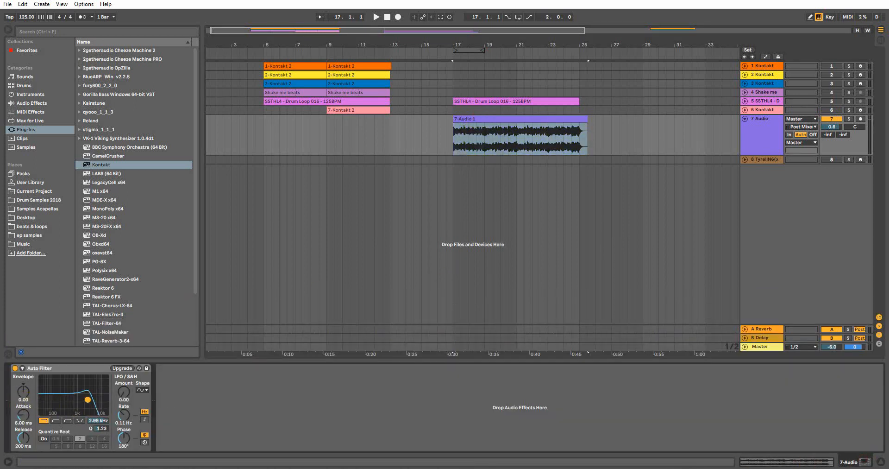
{"action": "key", "text": "space"}
{"action": "left_click", "coordinate": [518, 17]}
Activate track 5 and set track 7's Auto Filter to a band-pass around 829 Hz.
{"action": "left_click", "coordinate": [832, 100]}
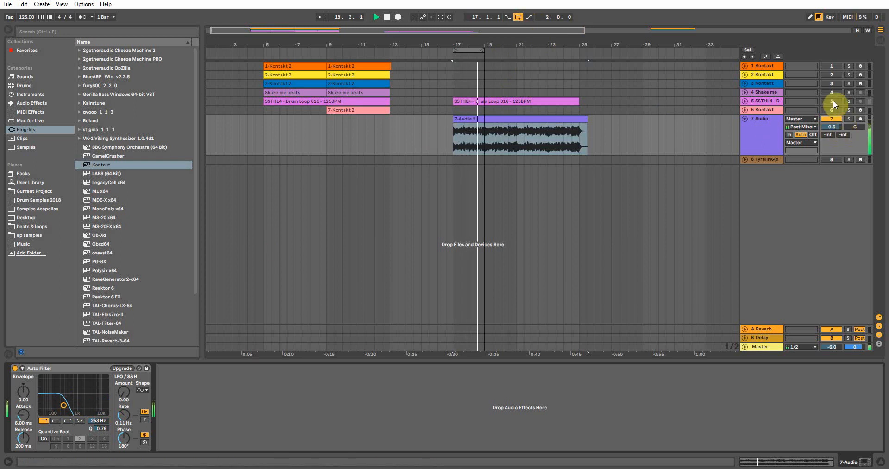
{"action": "left_click", "coordinate": [457, 101]}
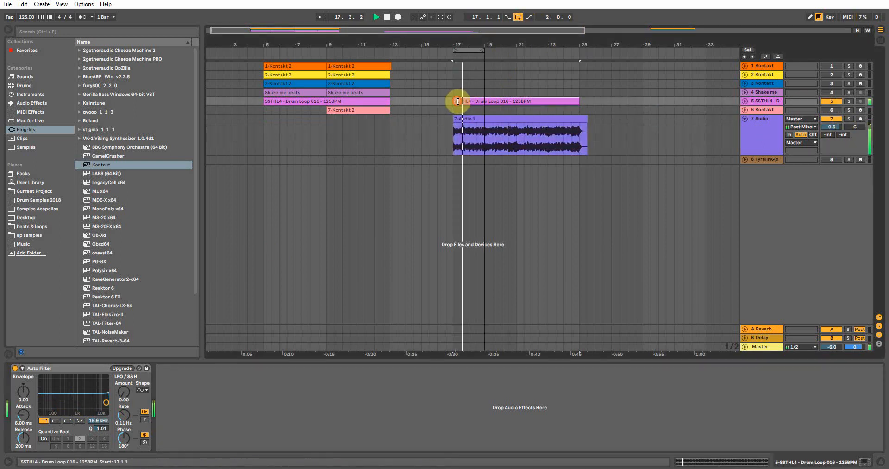
{"action": "left_click", "coordinate": [466, 119]}
{"action": "mouse_move", "coordinate": [86, 393]}
{"action": "left_mouse_down"}
{"action": "mouse_move", "coordinate": [120, 378]}
{"action": "mouse_move", "coordinate": [84, 384]}
{"action": "mouse_move", "coordinate": [101, 383]}
{"action": "mouse_move", "coordinate": [54, 424]}
{"action": "mouse_move", "coordinate": [81, 391]}
{"action": "left_mouse_up"}
{"action": "left_click", "coordinate": [55, 421]}
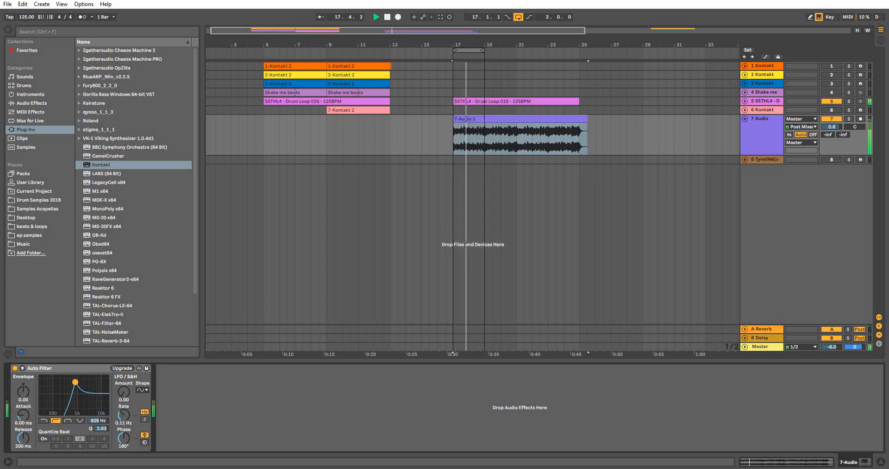
On the drum loop track's Auto Filter, change the filter type and lower the cutoff to about 220 Hz.
{"action": "left_click", "coordinate": [475, 98]}
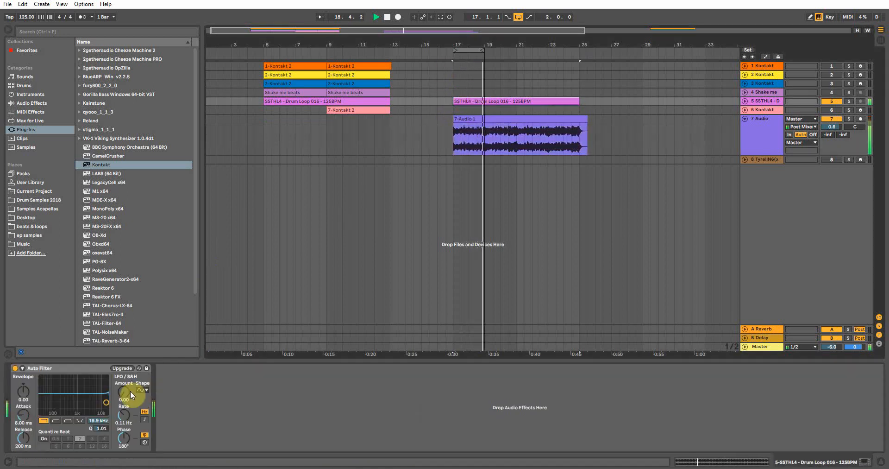
{"action": "left_click", "coordinate": [56, 421]}
{"action": "left_click_drag", "start_coordinate": [106, 402], "coordinate": [62, 394]}
On track 7's Auto Filter, adjust the cutoff and switch to the low-pass type.
{"action": "left_click", "coordinate": [476, 125]}
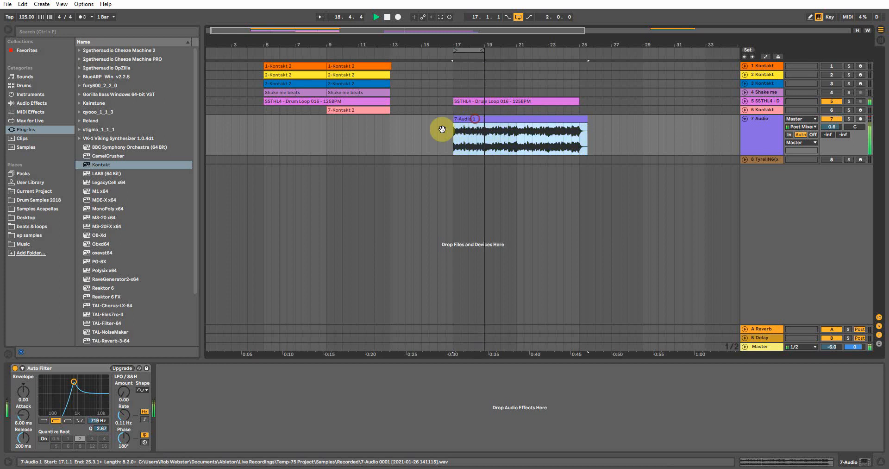
{"action": "left_click_drag", "start_coordinate": [69, 378], "coordinate": [69, 385]}
{"action": "left_click", "coordinate": [44, 420]}
Raise the drum loop track's Auto Filter cutoff to 19.9 kHz.
{"action": "left_click", "coordinate": [477, 100]}
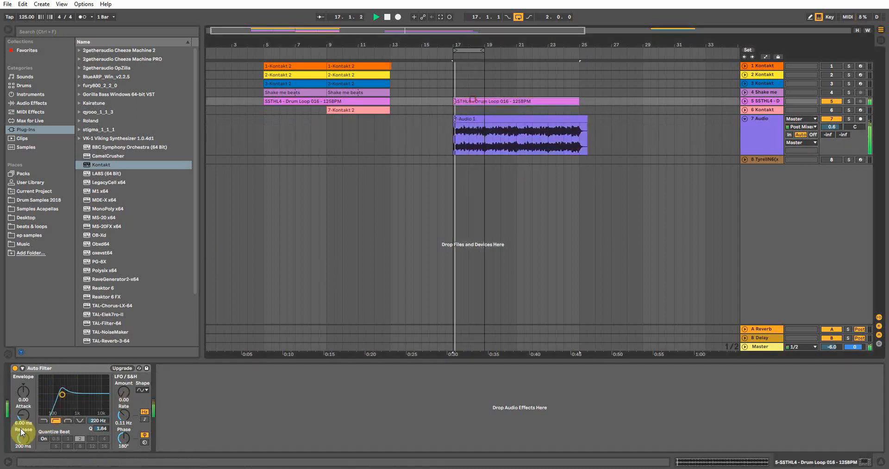
{"action": "left_click_drag", "start_coordinate": [62, 394], "coordinate": [106, 400]}
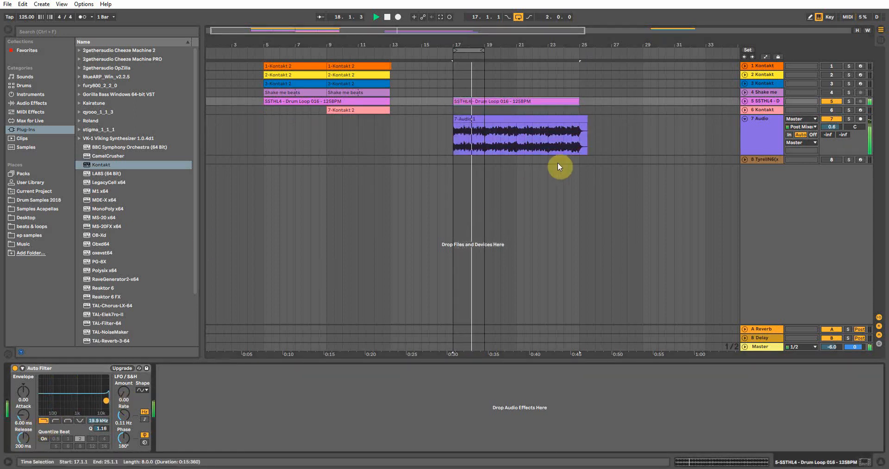
Extend the loop region to bar 25, then move it to around bar 23.
{"action": "left_click_drag", "start_coordinate": [481, 48], "coordinate": [577, 46]}
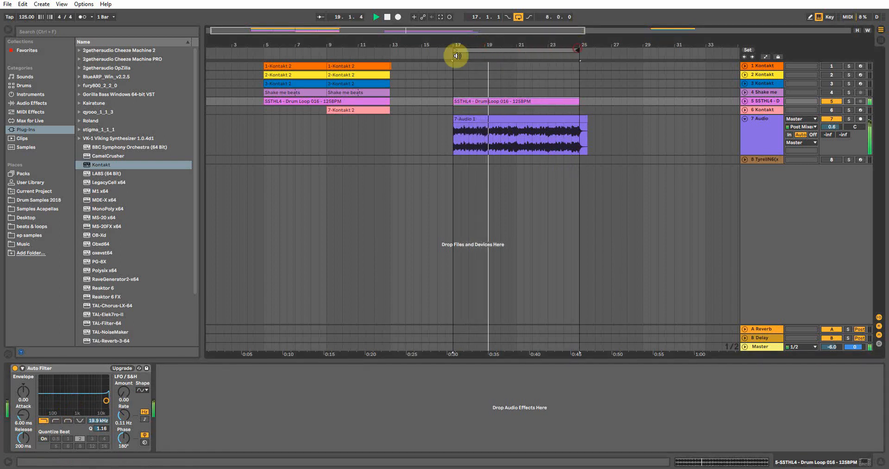
{"action": "left_click", "coordinate": [532, 119]}
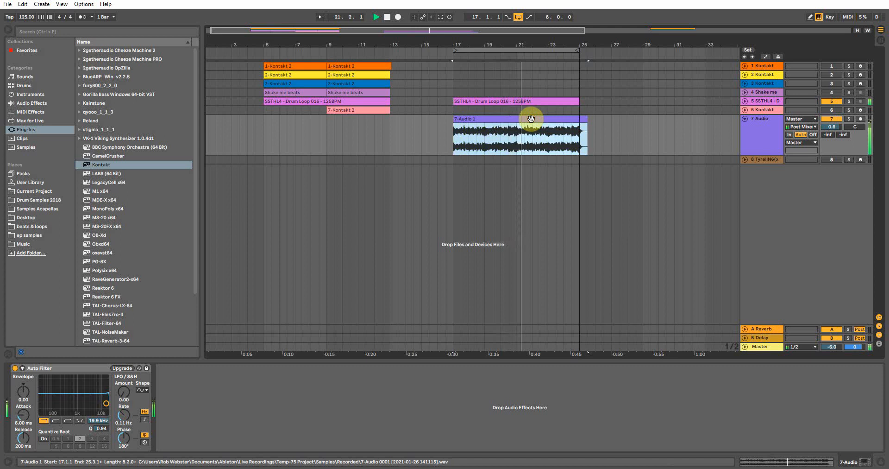
{"action": "left_click_drag", "start_coordinate": [454, 50], "coordinate": [565, 50]}
Raise track 7's Auto Filter cutoff to 19.9 kHz and stop playback.
{"action": "left_click", "coordinate": [544, 118]}
{"action": "mouse_move", "coordinate": [93, 395]}
{"action": "left_mouse_down"}
{"action": "mouse_move", "coordinate": [90, 384]}
{"action": "mouse_move", "coordinate": [71, 381]}
{"action": "mouse_move", "coordinate": [92, 379]}
{"action": "mouse_move", "coordinate": [106, 398]}
{"action": "left_mouse_up"}
{"action": "key", "text": "space"}
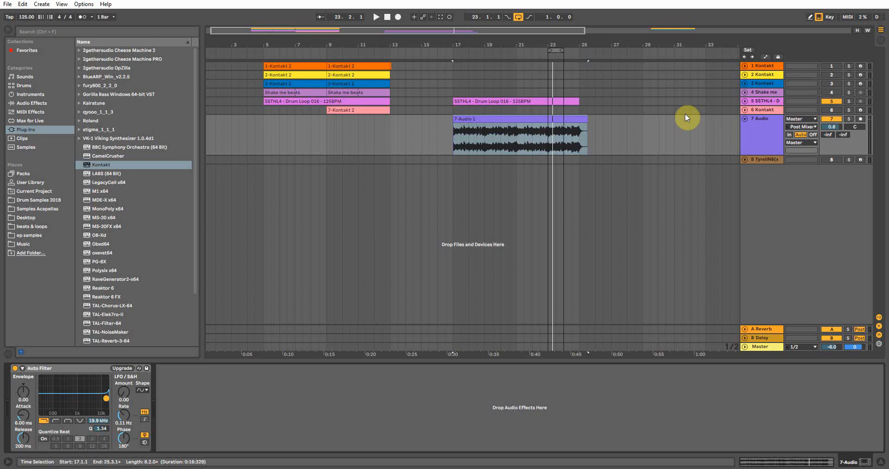
Set the insert marker at bar 23 on track 7, then activate and record-arm track 8.
{"action": "left_click", "coordinate": [755, 120]}
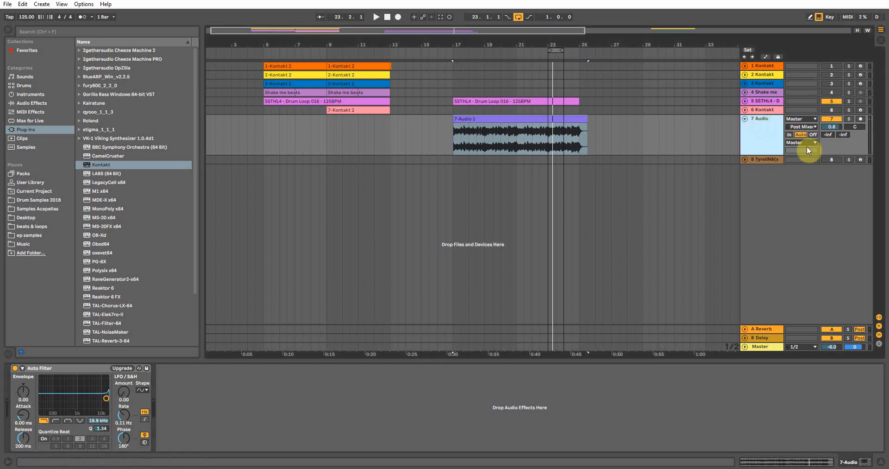
{"action": "left_click", "coordinate": [548, 139]}
{"action": "left_click", "coordinate": [549, 140]}
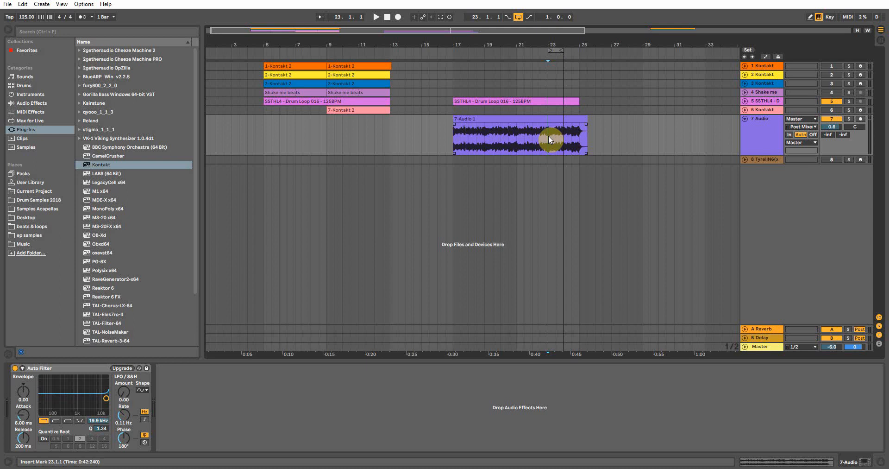
{"action": "left_click", "coordinate": [838, 160]}
{"action": "left_click", "coordinate": [861, 160]}
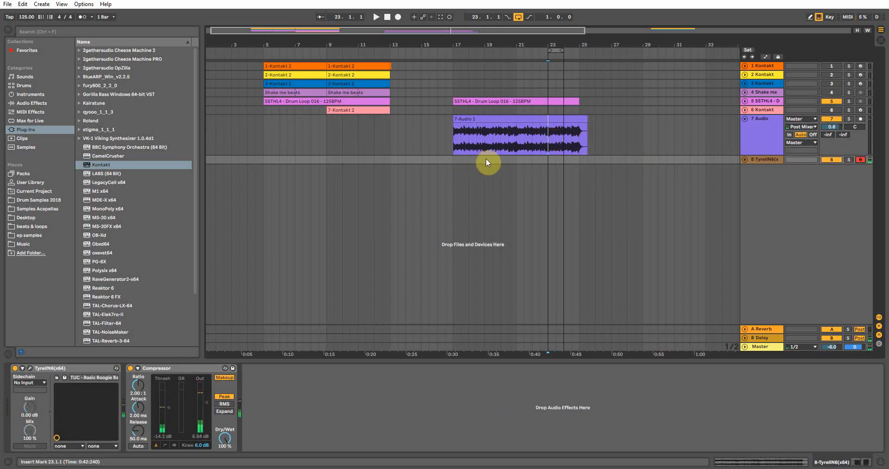
Move the loop region back to bars 17–19, set track 7's Auto Filter Q to 0.79, and play.
{"action": "left_click_drag", "start_coordinate": [556, 51], "coordinate": [483, 50]}
{"action": "left_click", "coordinate": [461, 120]}
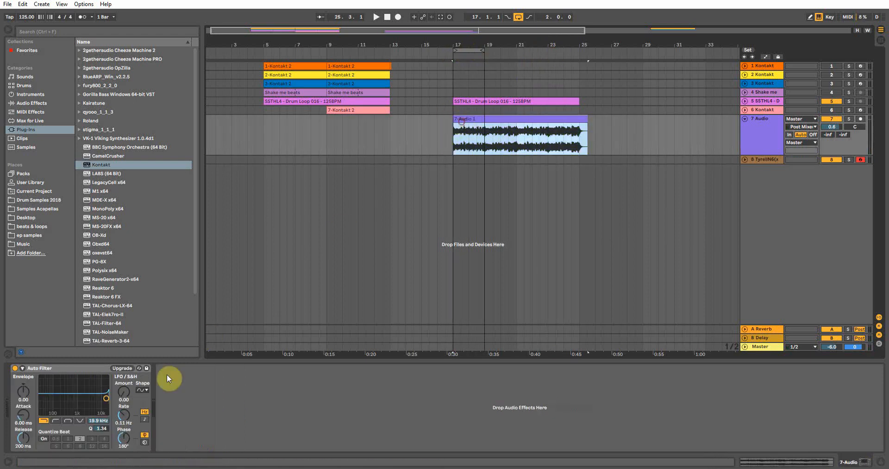
{"action": "left_click_drag", "start_coordinate": [85, 404], "coordinate": [74, 405]}
{"action": "key", "text": "space"}
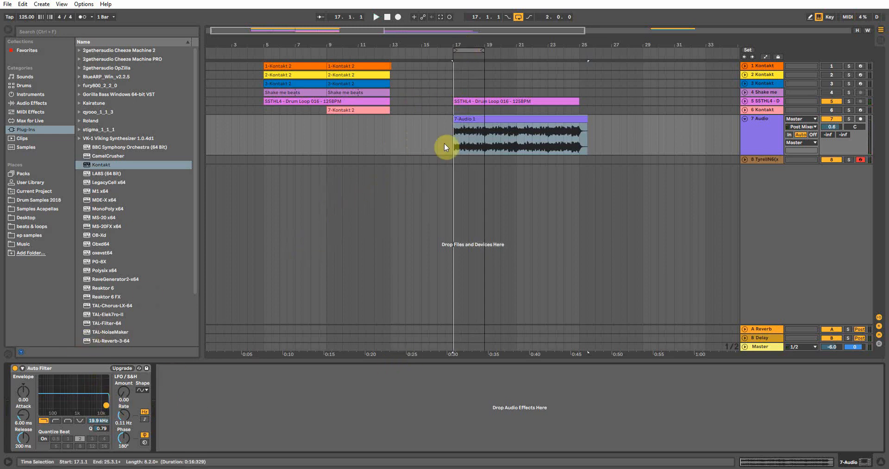
Sweep track 7's Auto Filter cutoff down to about 5.10 kHz and back up to about 15.7 kHz.
{"action": "left_click_drag", "start_coordinate": [106, 404], "coordinate": [78, 406]}
{"action": "left_click", "coordinate": [457, 60]}
{"action": "left_click_drag", "start_coordinate": [461, 49], "coordinate": [517, 62]}
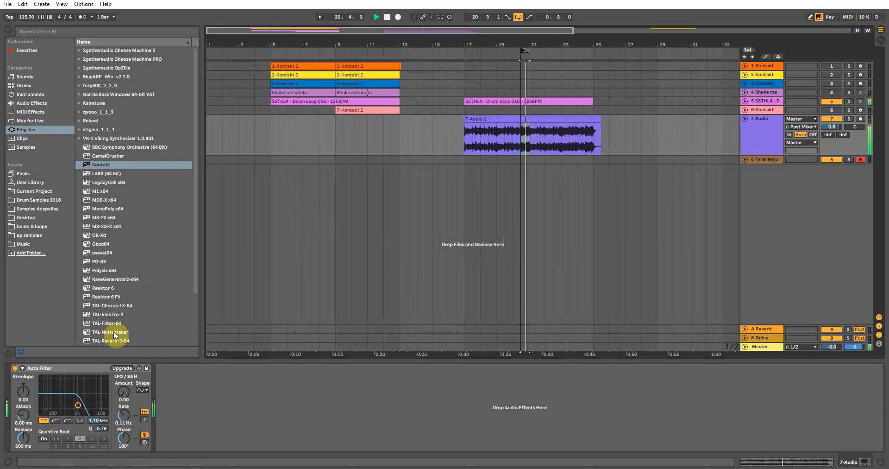
{"action": "left_click_drag", "start_coordinate": [77, 405], "coordinate": [88, 380]}
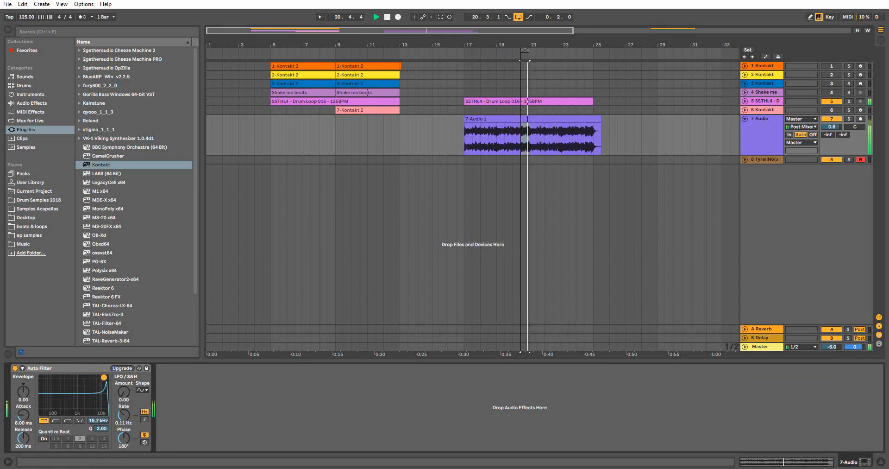
Switch track 7's Auto Filter through the band-pass, notch and high-pass filter types, then turn the device off.
{"action": "left_click", "coordinate": [67, 421]}
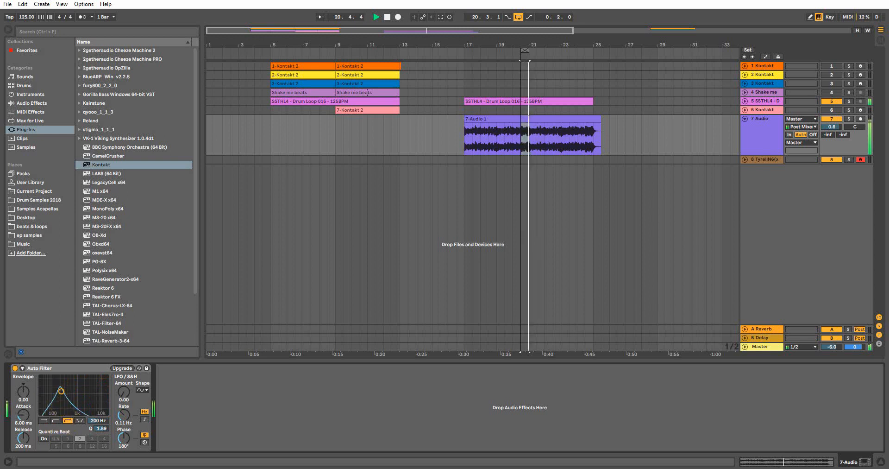
{"action": "left_click", "coordinate": [80, 420]}
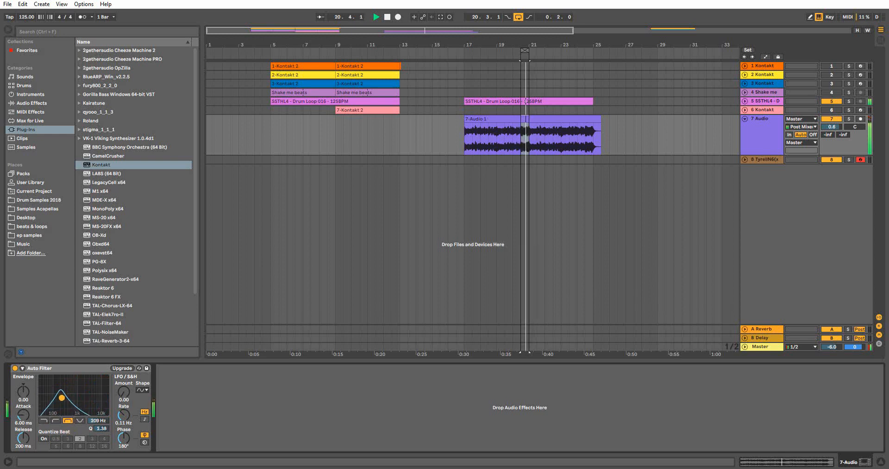
{"action": "left_click", "coordinate": [56, 421]}
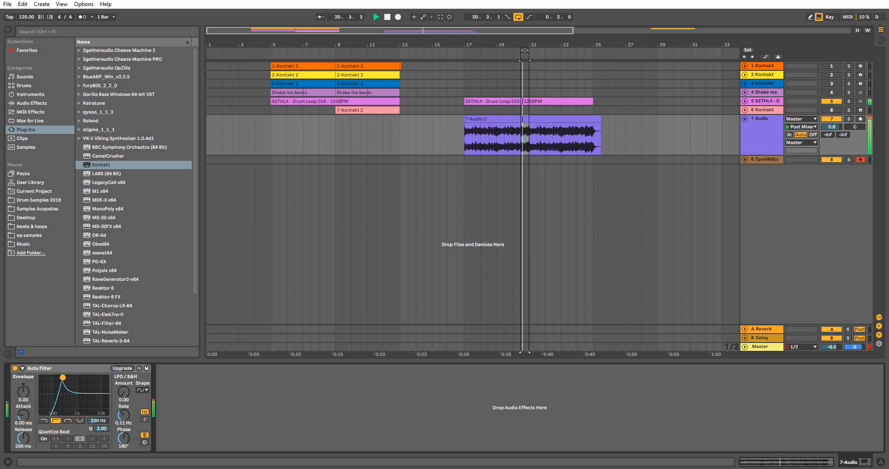
{"action": "left_click", "coordinate": [15, 368]}
Move the loop region to around bar 27, and place the insert marker at bar 17 on track 5.
{"action": "left_click_drag", "start_coordinate": [525, 49], "coordinate": [637, 51]}
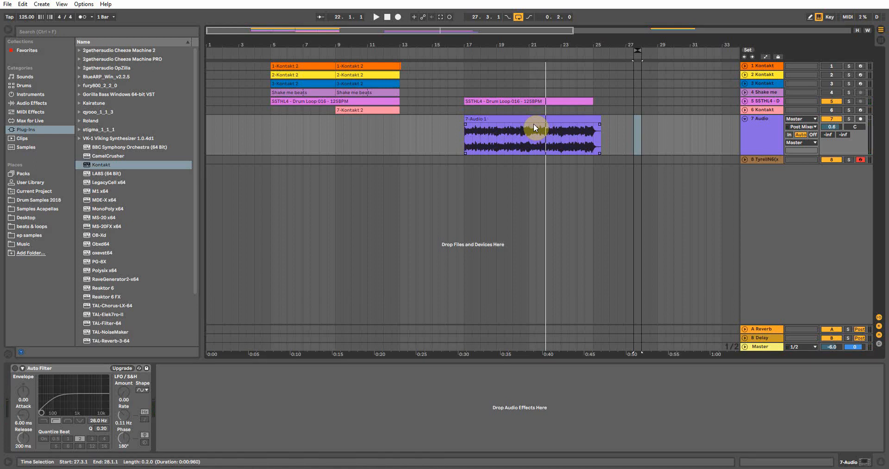
{"action": "left_click", "coordinate": [269, 85]}
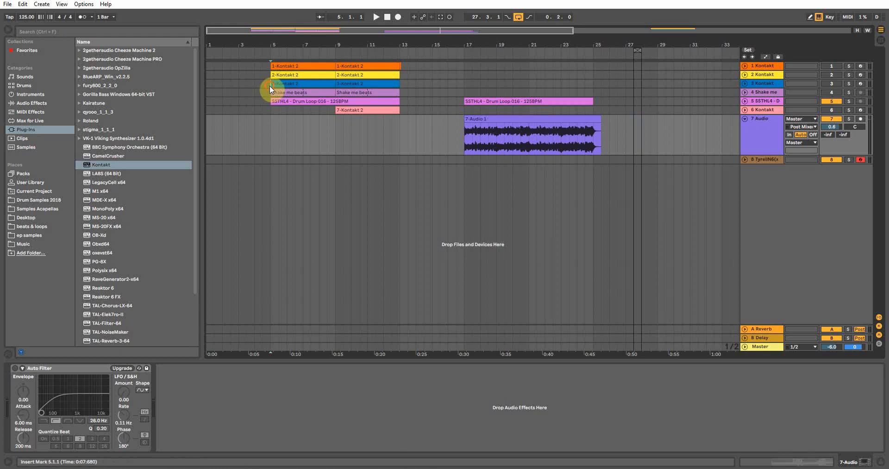
{"action": "left_click", "coordinate": [463, 102]}
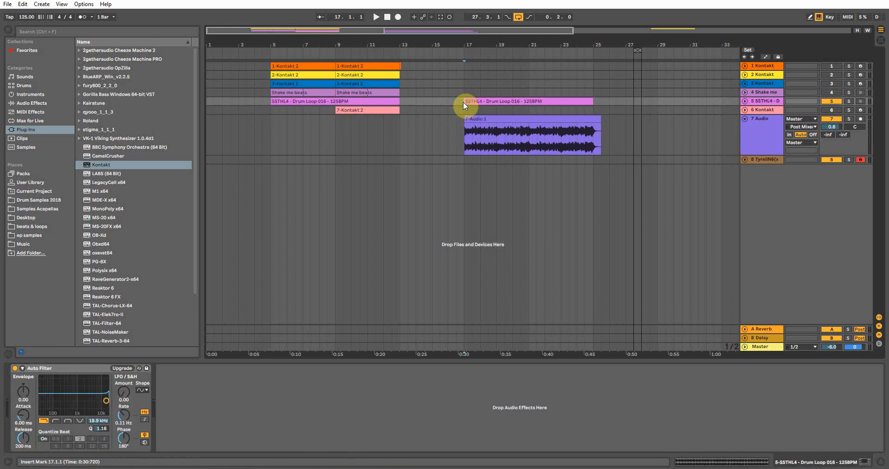